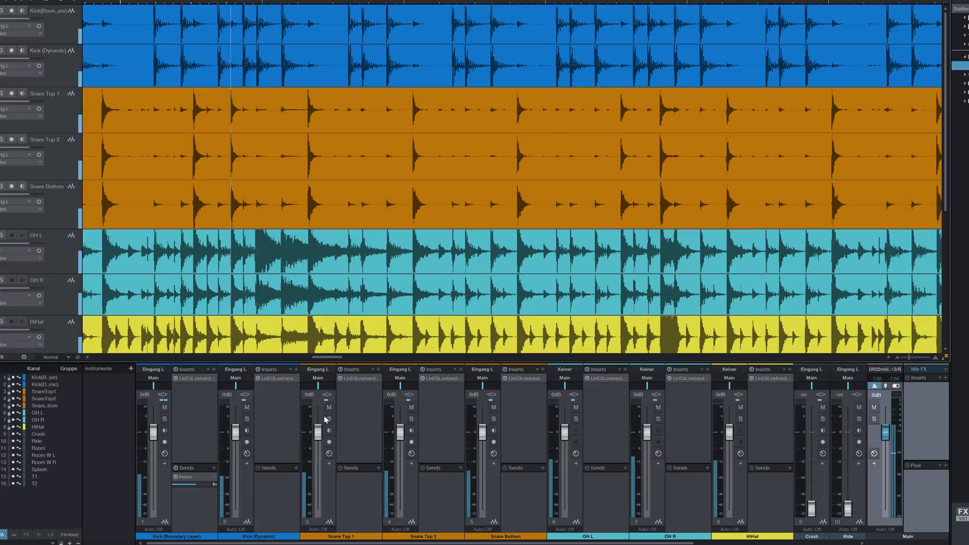
# - Solo Snare Top 1 twice to audition it alone, leaving it unsoloed
pyautogui.click(327, 419)
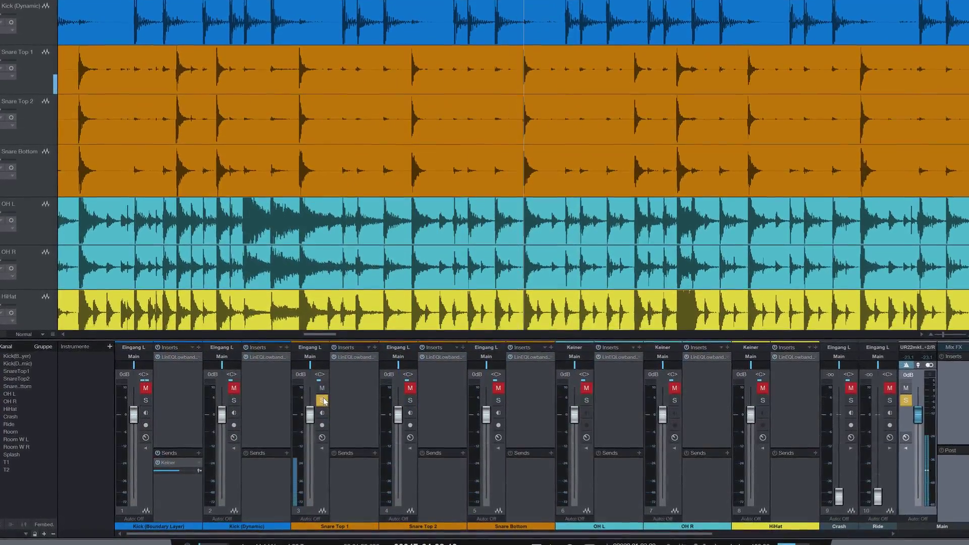
pyautogui.click(323, 400)
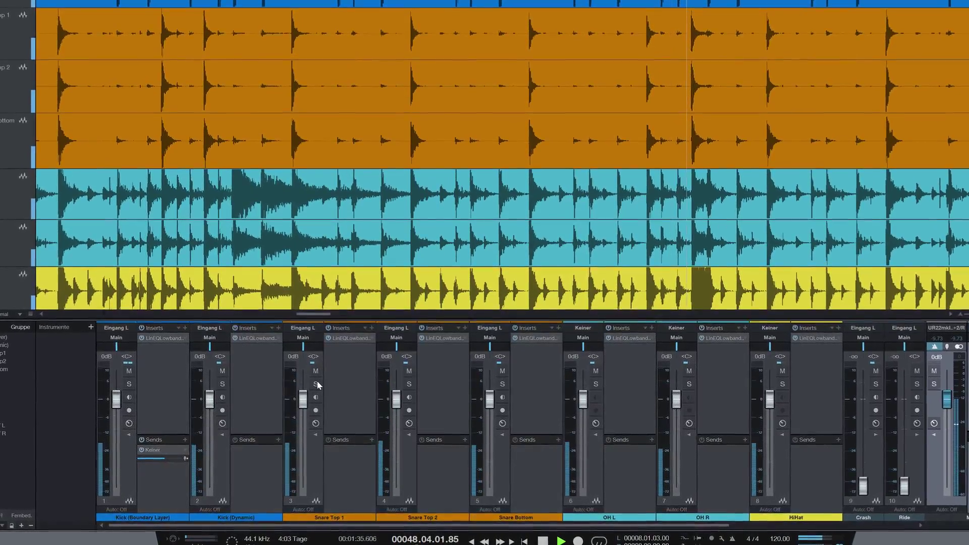
pyautogui.click(317, 384)
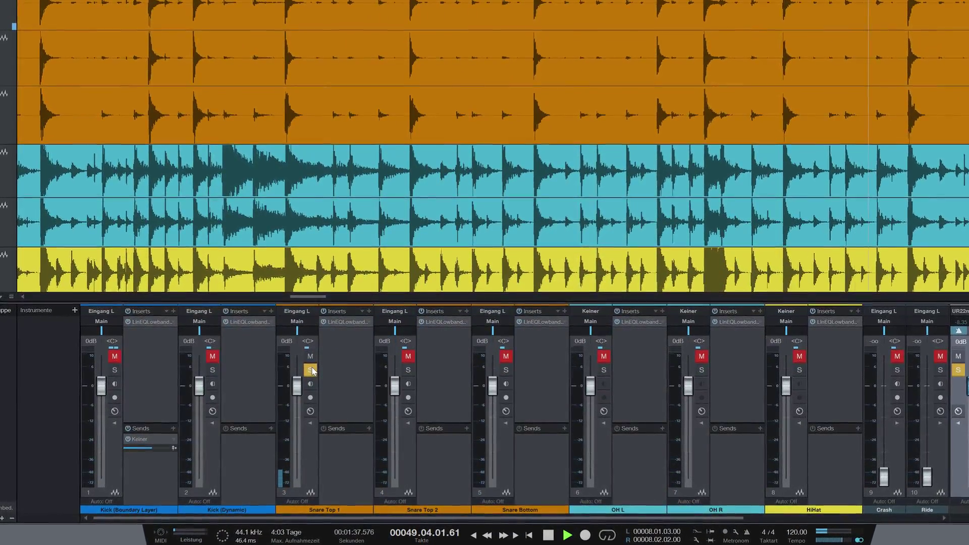
pyautogui.click(310, 370)
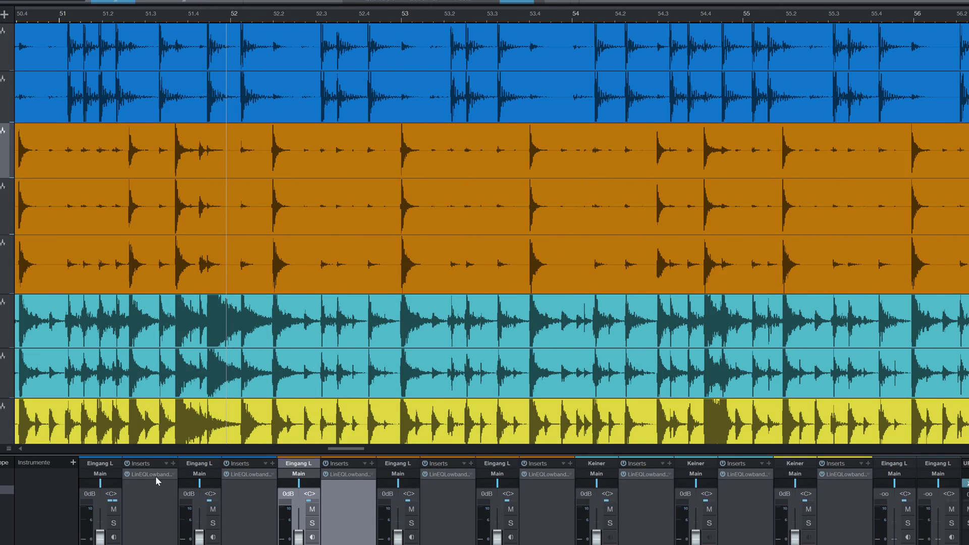
# - Inspect the LinEQ Lowband settings on Snare Top 1, then on Snare Bottom
pyautogui.click(334, 475)
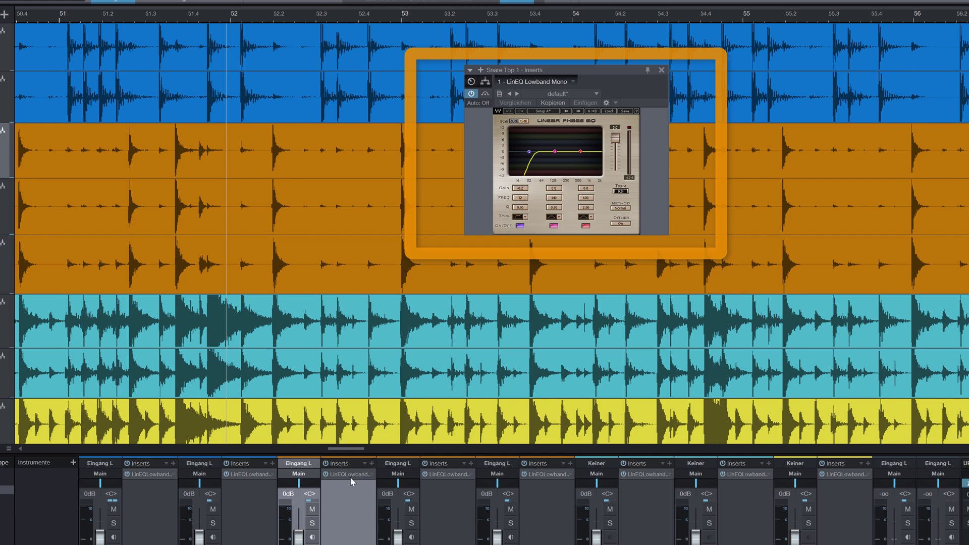
pyautogui.click(538, 473)
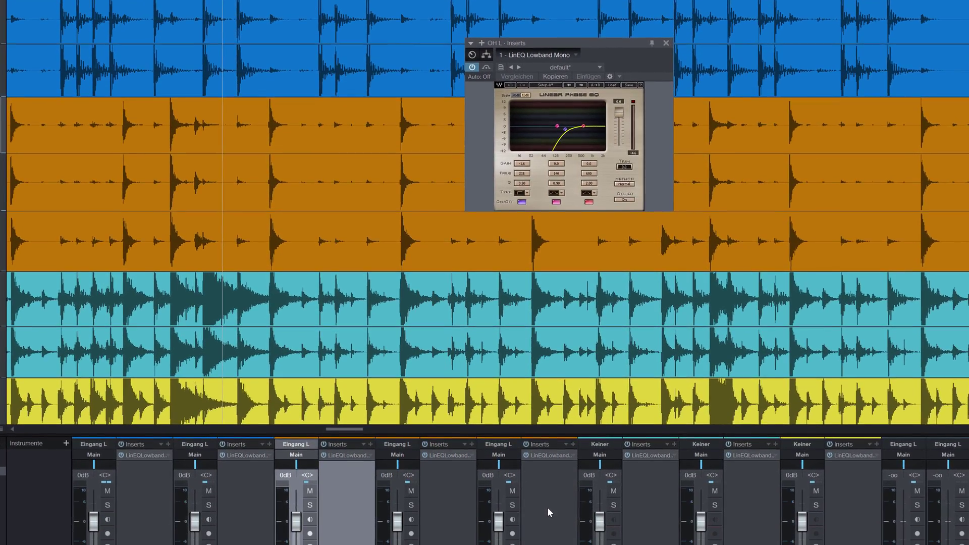
pyautogui.click(545, 525)
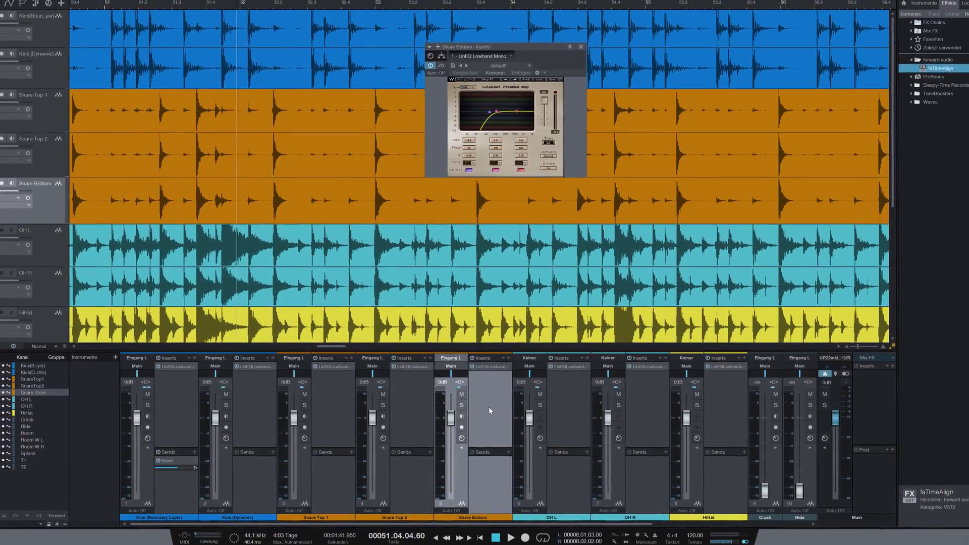
# - Insert faTimeAlign after LinEQ on the three snare channels and toggle Snare Top 1's polarity
pyautogui.keyDown('shift'); pyautogui.click(305, 481); pyautogui.keyUp('shift')
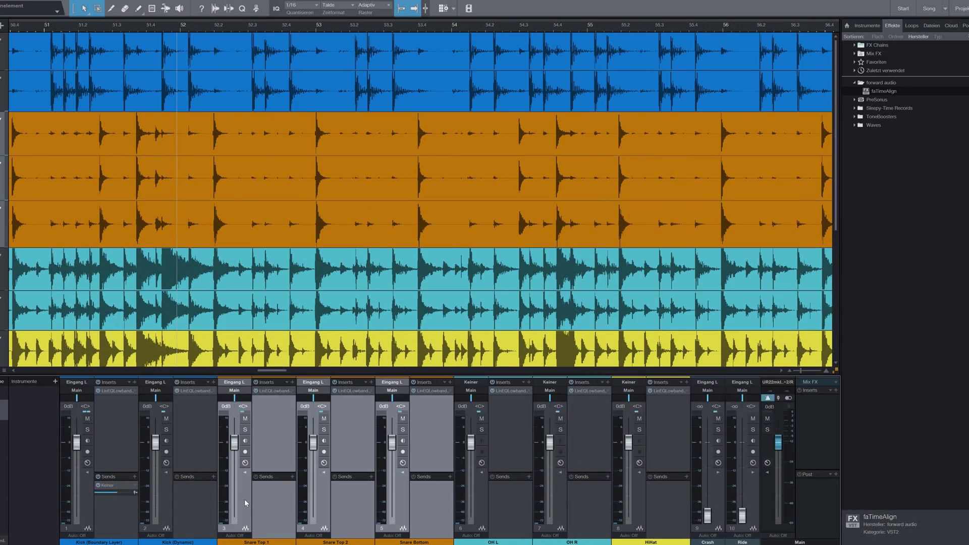
pyautogui.moveTo(876, 95)
pyautogui.mouseDown()
pyautogui.moveTo(440, 355)
pyautogui.moveTo(266, 407)
pyautogui.mouseUp()
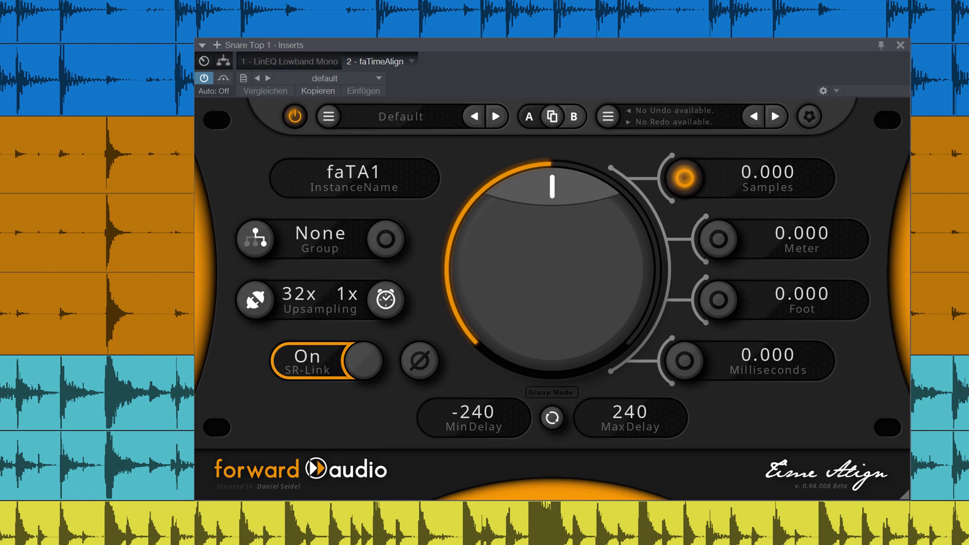
pyautogui.click(420, 370)
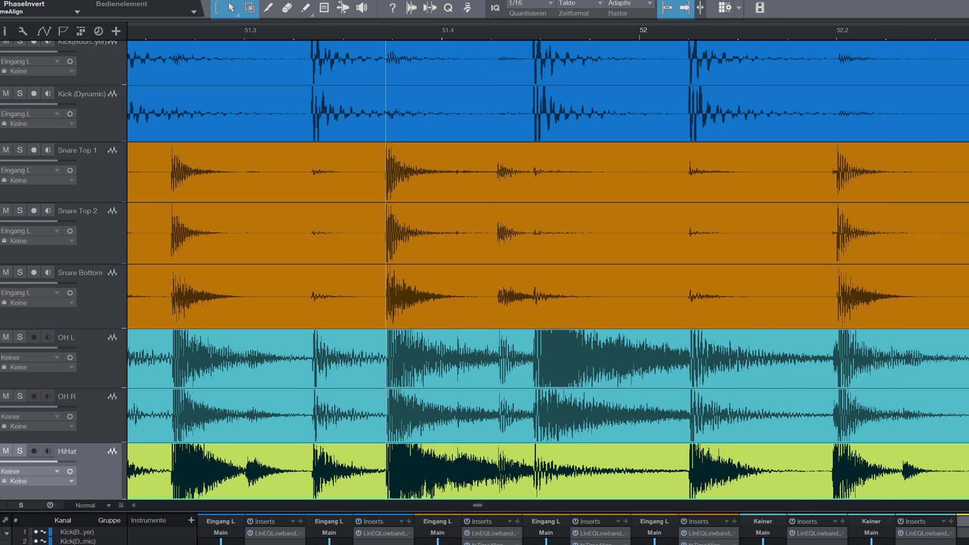
# - Zoom in twice on the snare hit waveforms, then back out one level
pyautogui.press('e')
pyautogui.press('e')
pyautogui.press('e')
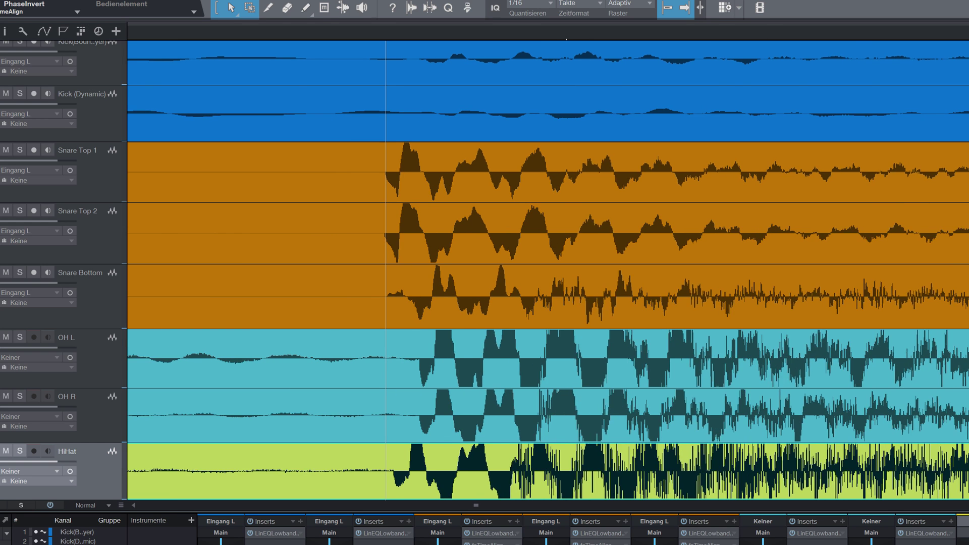
pyautogui.press('e')
pyautogui.press('e')
pyautogui.press('e')
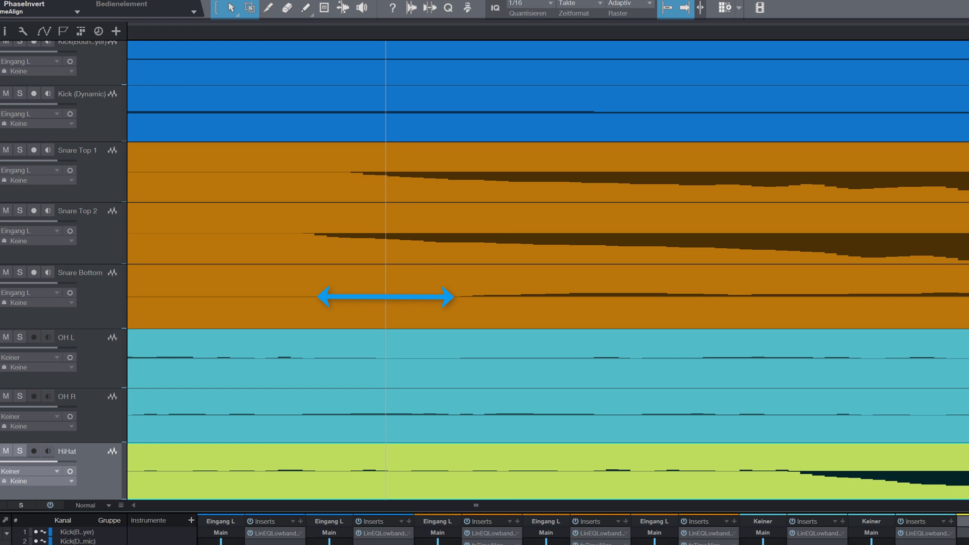
pyautogui.press('w')
pyautogui.press('w')
pyautogui.press('w')
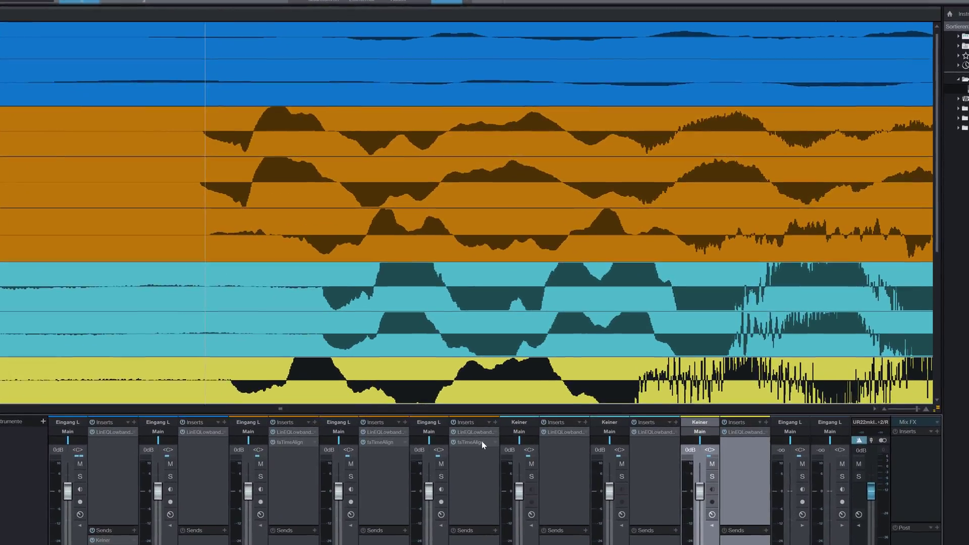
# - Set Snare Bottom's faTimeAlign to meters with range -1 to 0, and turn the delay negative
pyautogui.click(514, 393)
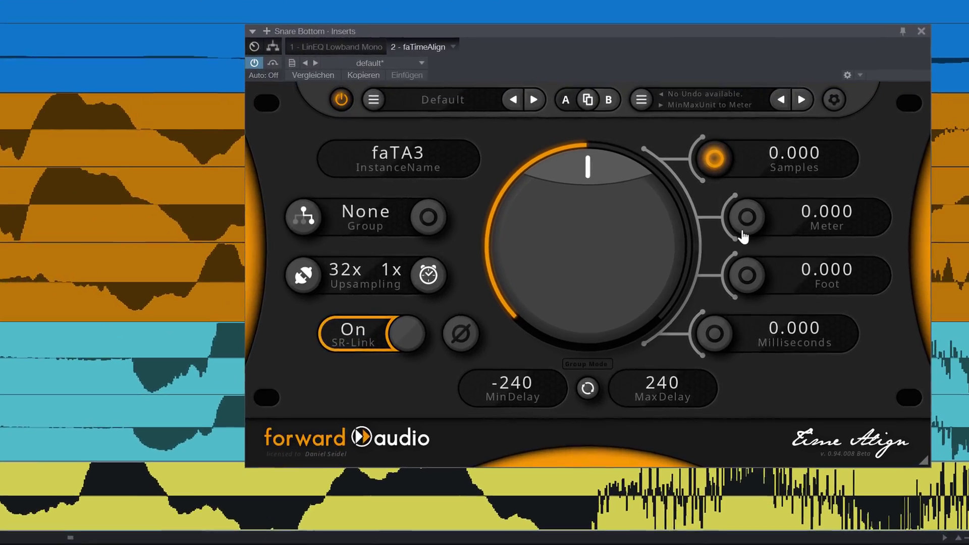
pyautogui.click(741, 196)
pyautogui.doubleClick(498, 394)
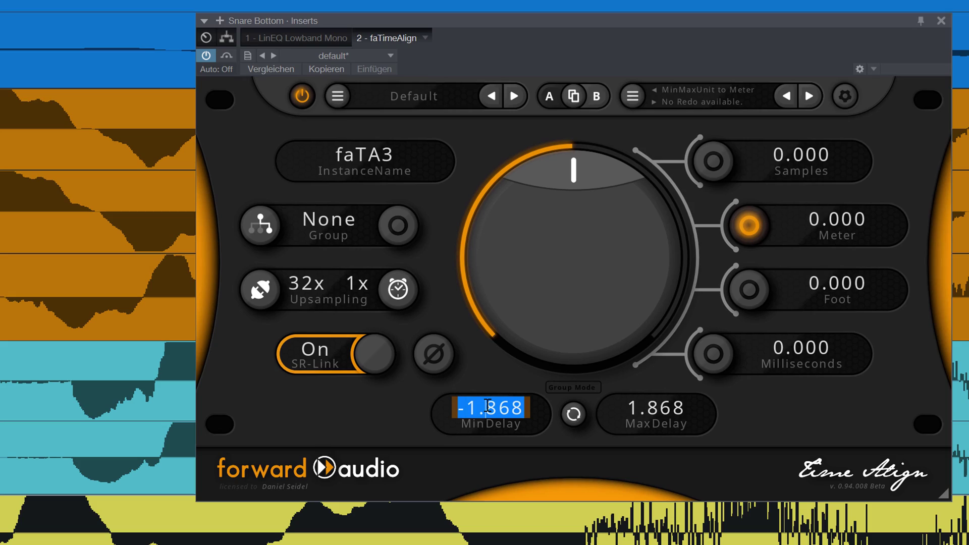
pyautogui.write('-1')
pyautogui.press('Return')
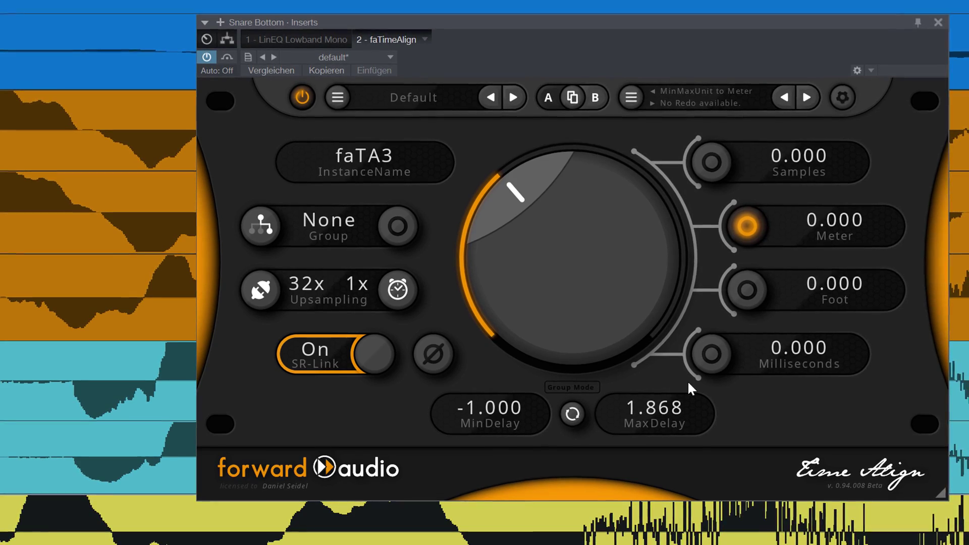
pyautogui.doubleClick(650, 405)
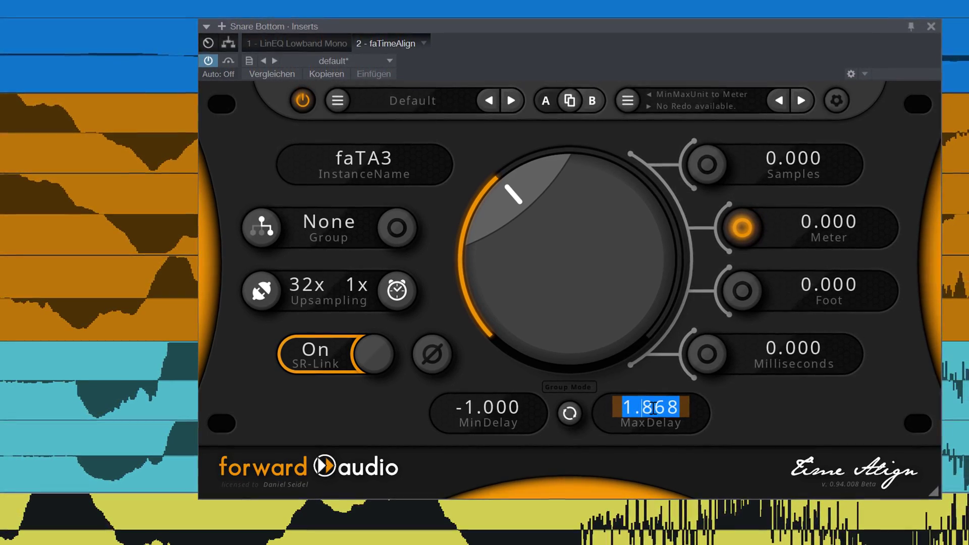
pyautogui.write('0')
pyautogui.press('Return')
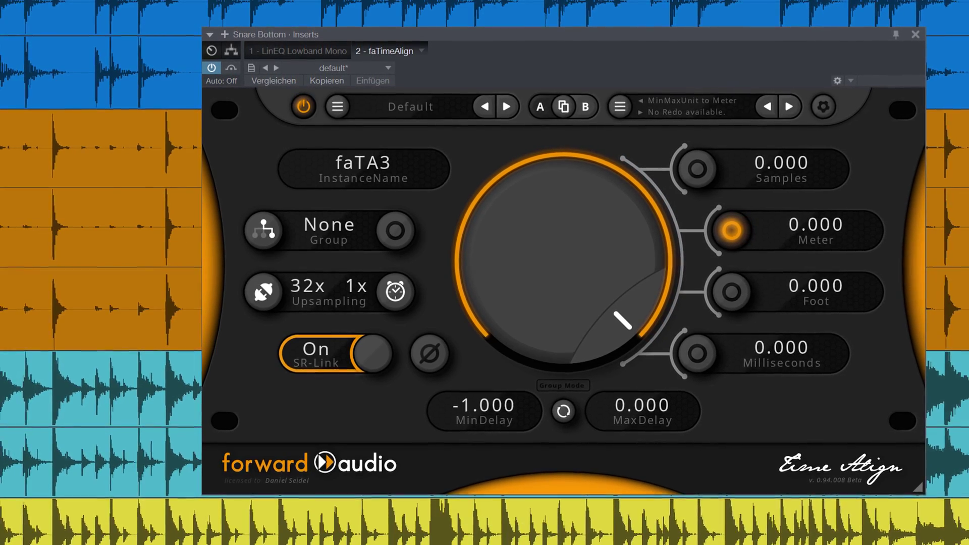
pyautogui.moveTo(541, 328)
pyautogui.mouseDown()
pyautogui.moveTo(514, 346)
pyautogui.moveTo(495, 335)
pyautogui.moveTo(483, 357)
pyautogui.mouseUp()
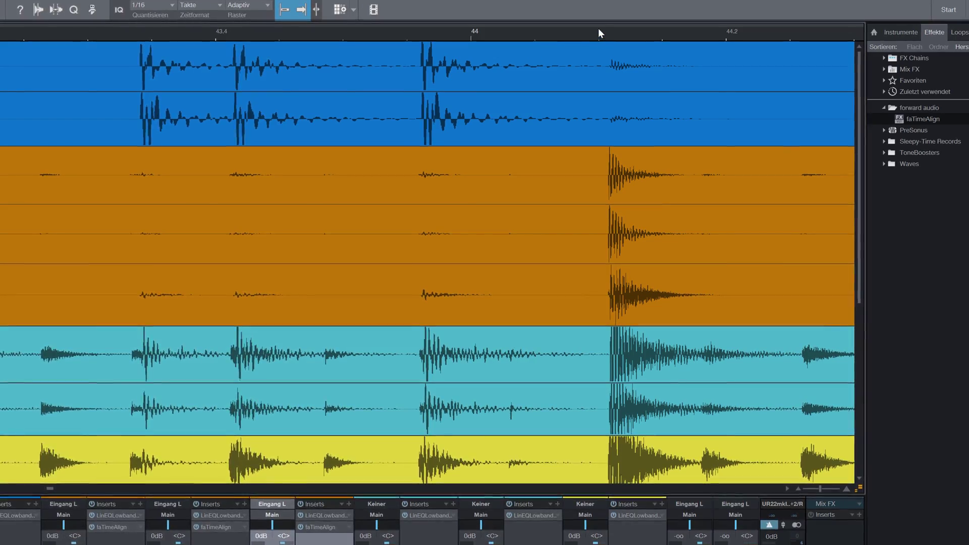
# - Play from just before the snare hit and shorten the loop to end near bar 44.2
pyautogui.click(601, 23)
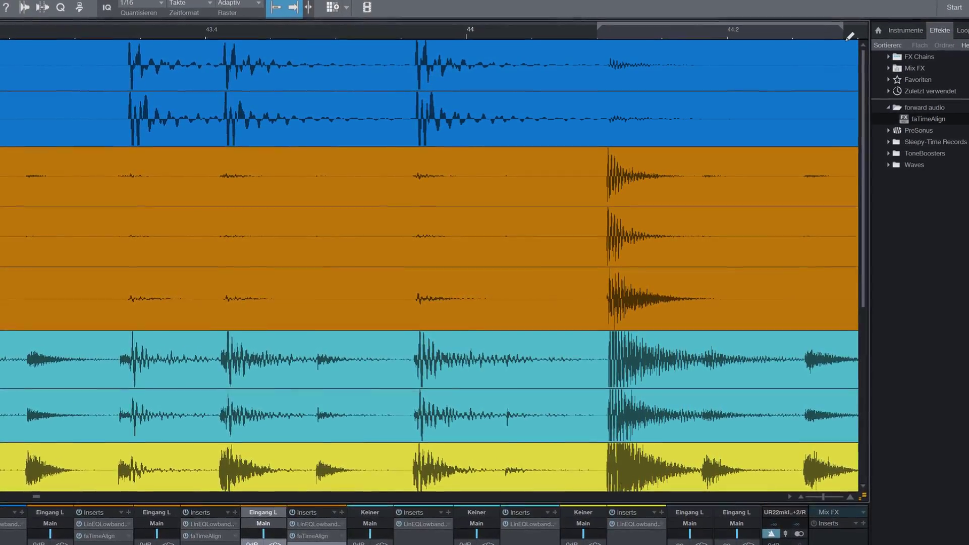
pyautogui.press('space')
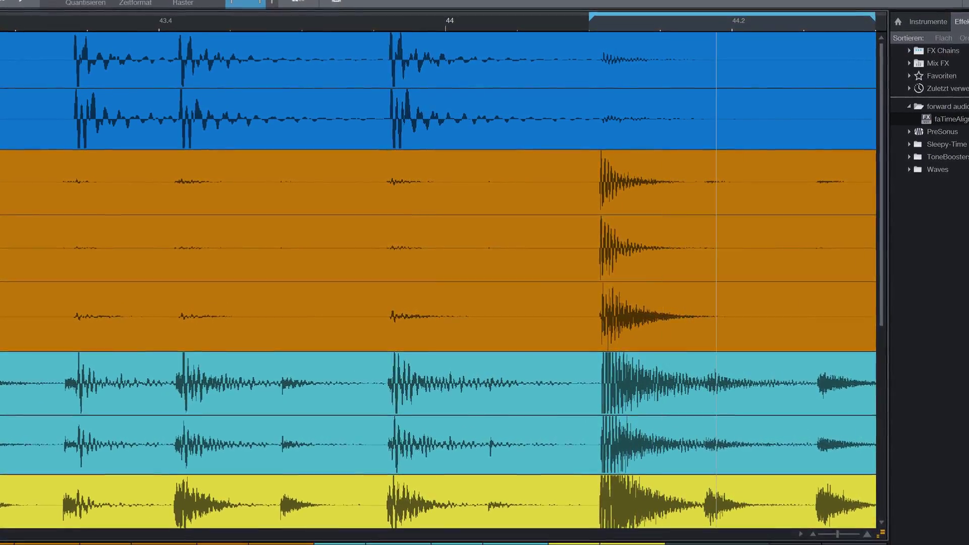
pyautogui.moveTo(877, 18); pyautogui.dragTo(785, 22)
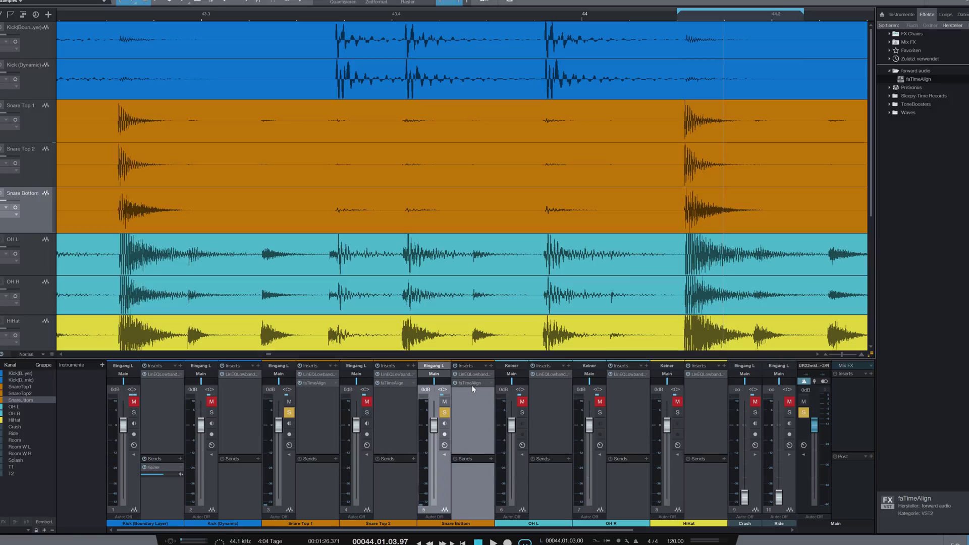
# - Dial Snare Bottom's faTimeAlign delay to -25.734 samples (-0.200 m) while listening
pyautogui.click(469, 383)
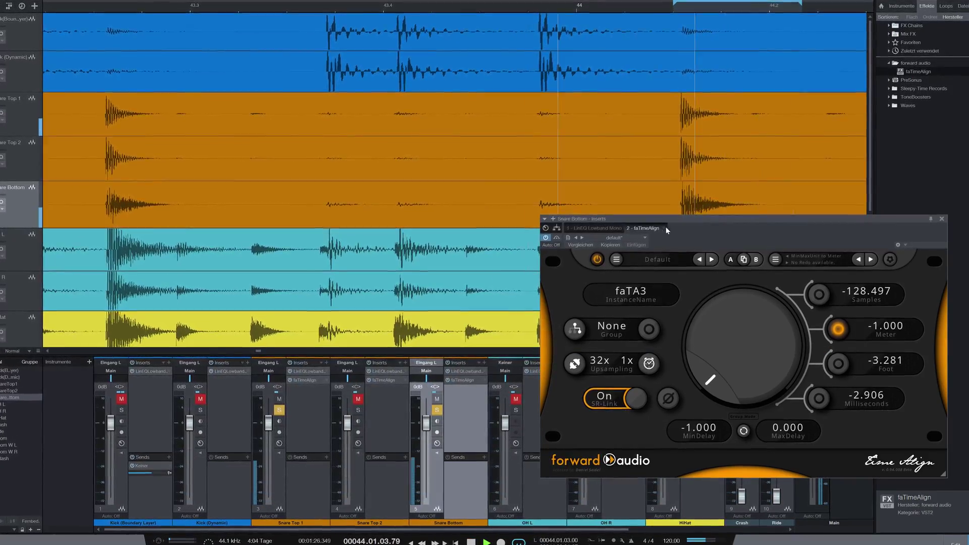
pyautogui.press('space')
pyautogui.moveTo(726, 352)
pyautogui.mouseDown()
pyautogui.moveTo(725, 293)
pyautogui.moveTo(716, 283)
pyautogui.moveTo(703, 279)
pyautogui.moveTo(702, 294)
pyautogui.moveTo(688, 283)
pyautogui.moveTo(677, 305)
pyautogui.mouseUp()
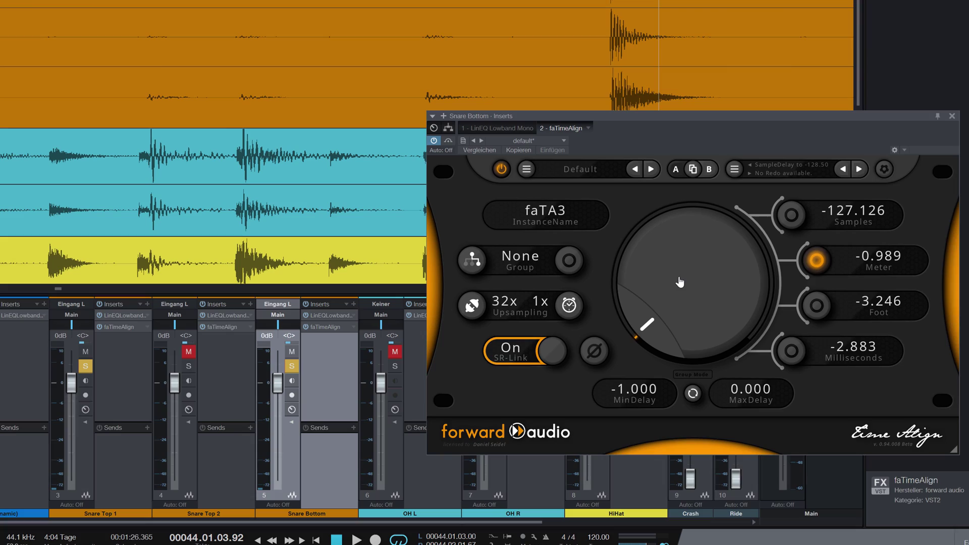
pyautogui.press('space')
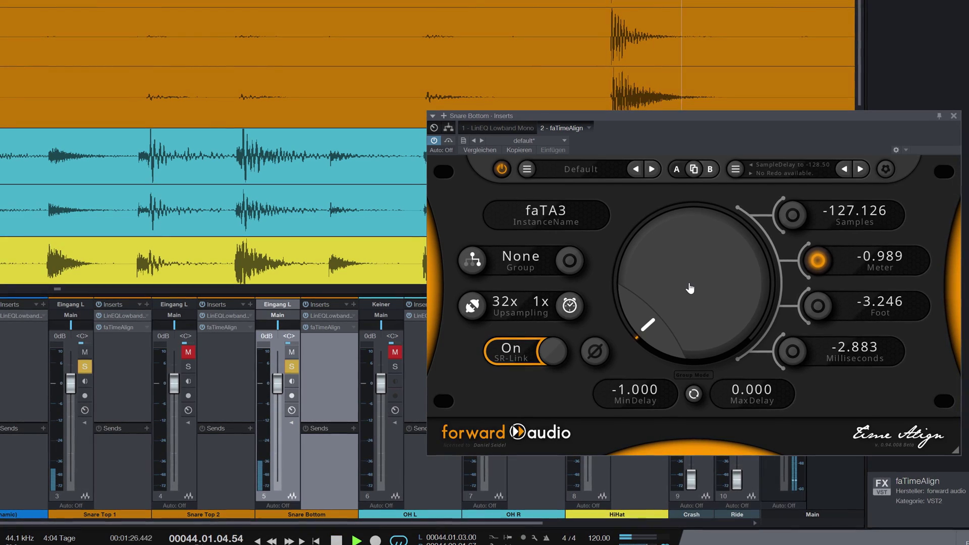
pyautogui.moveTo(690, 288); pyautogui.dragTo(705, 227)
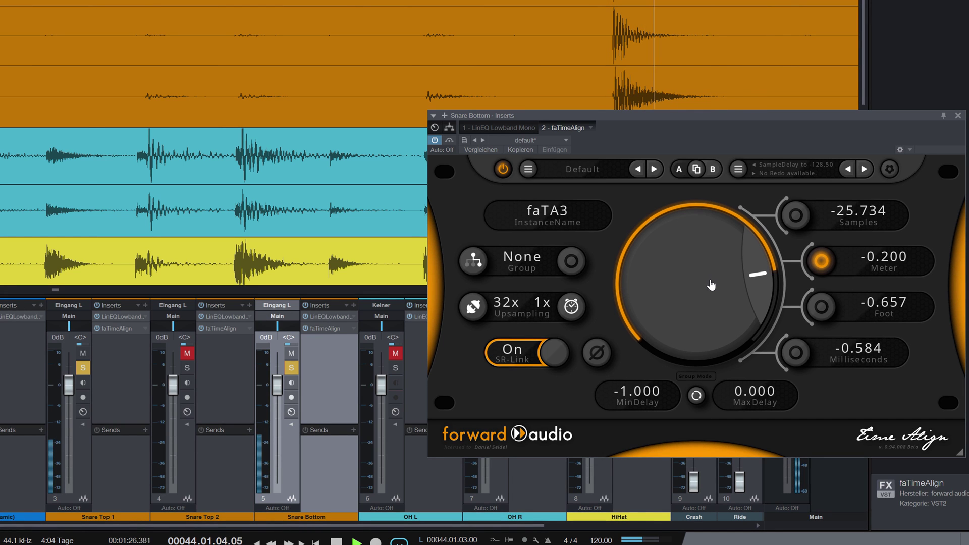
pyautogui.press('space')
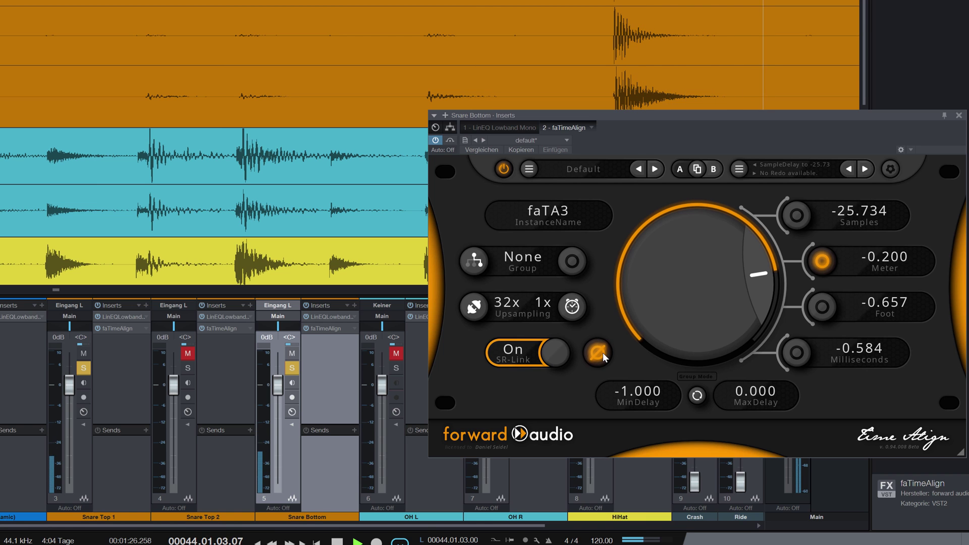
# - Turn off Snare Bottom's polarity inversion and compare faTimeAlign bypassed versus active during playback
pyautogui.click(598, 352)
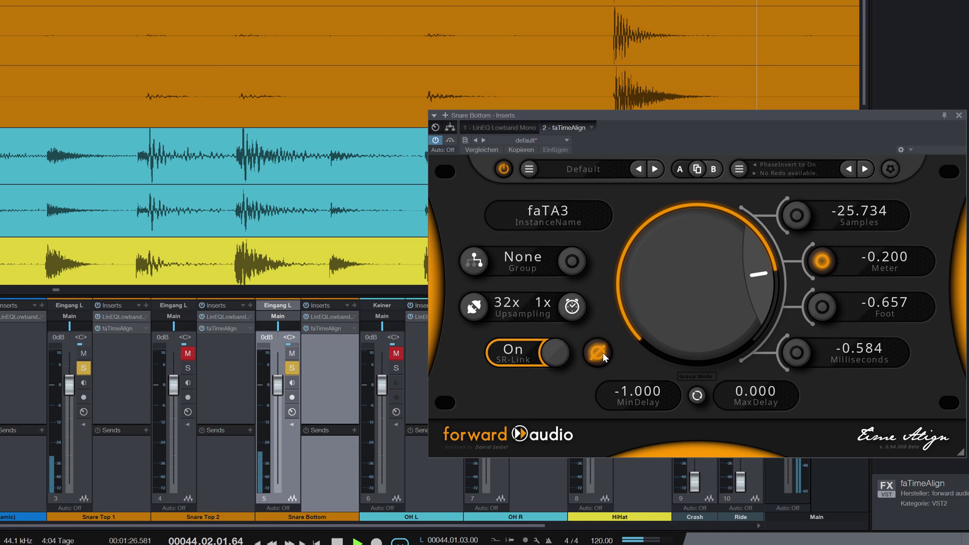
pyautogui.press('space')
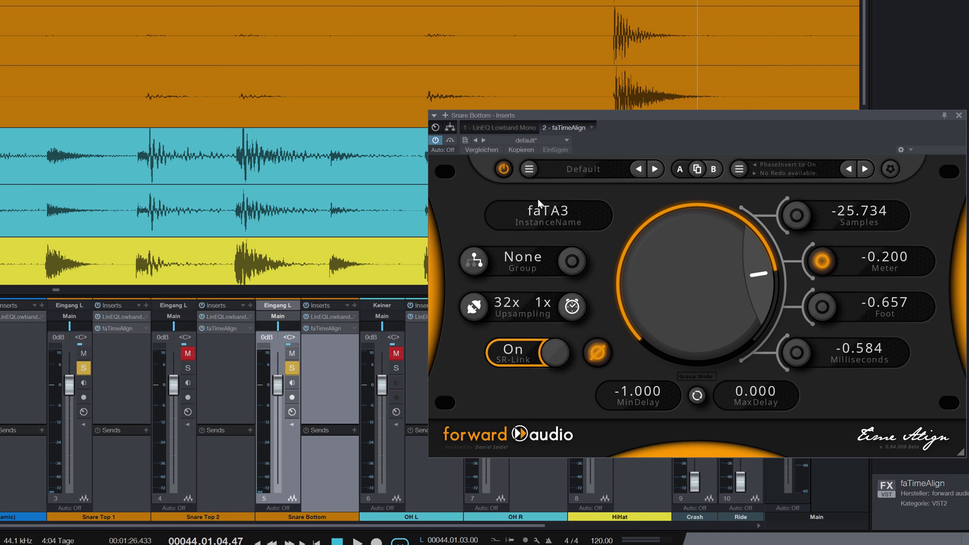
pyautogui.press('space')
pyautogui.click(503, 171)
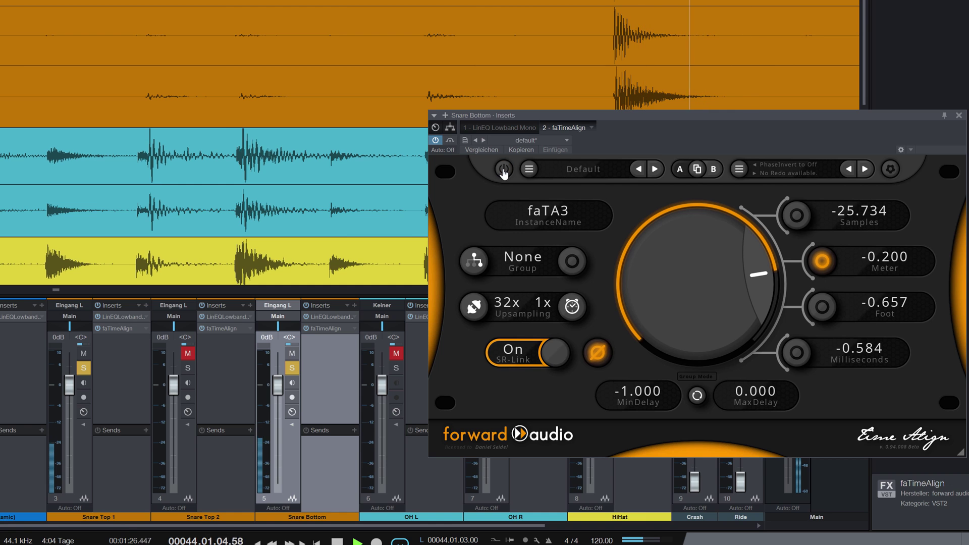
pyautogui.click(504, 171)
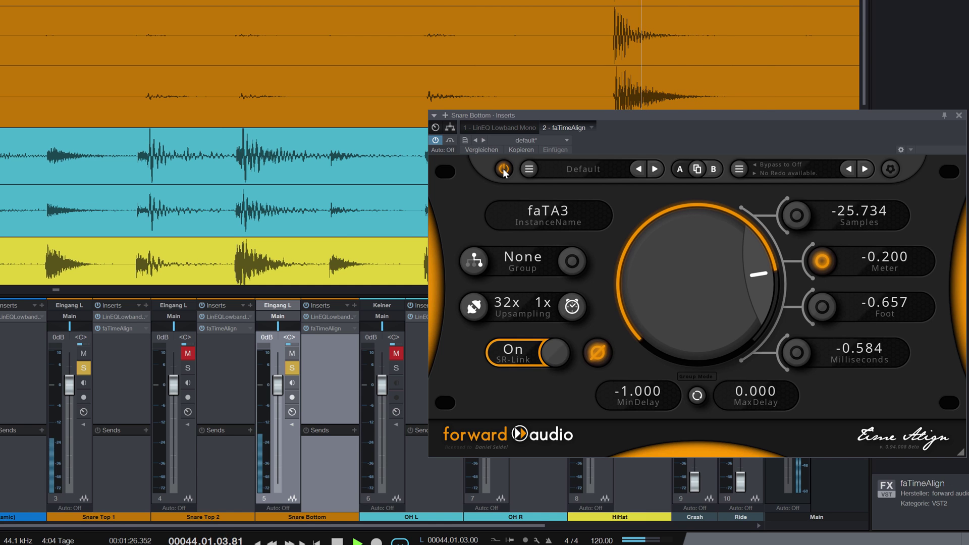
pyautogui.click(503, 170)
pyautogui.click(504, 171)
pyautogui.press('space')
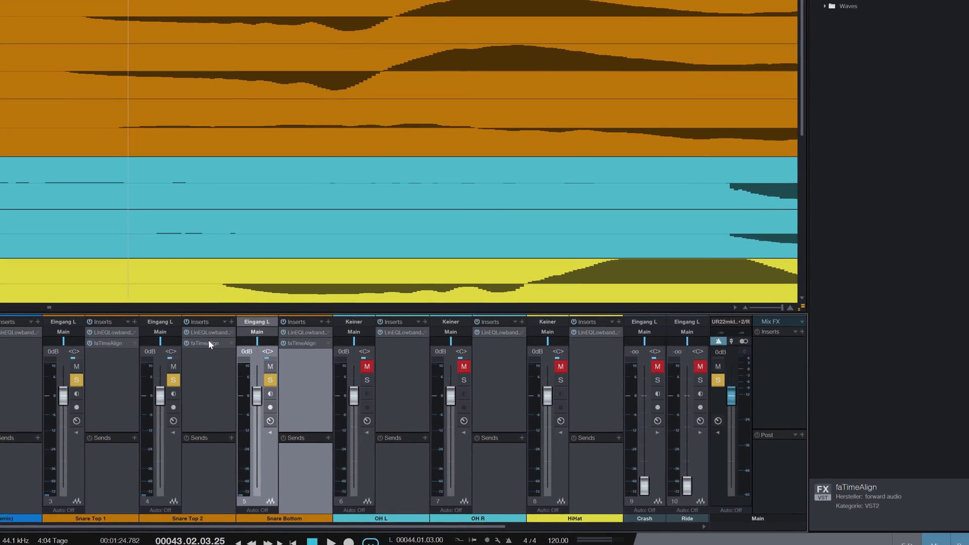
# - Set Snare Top 2's faTimeAlign range to -0.100 to 0.000 meters
pyautogui.click(290, 397)
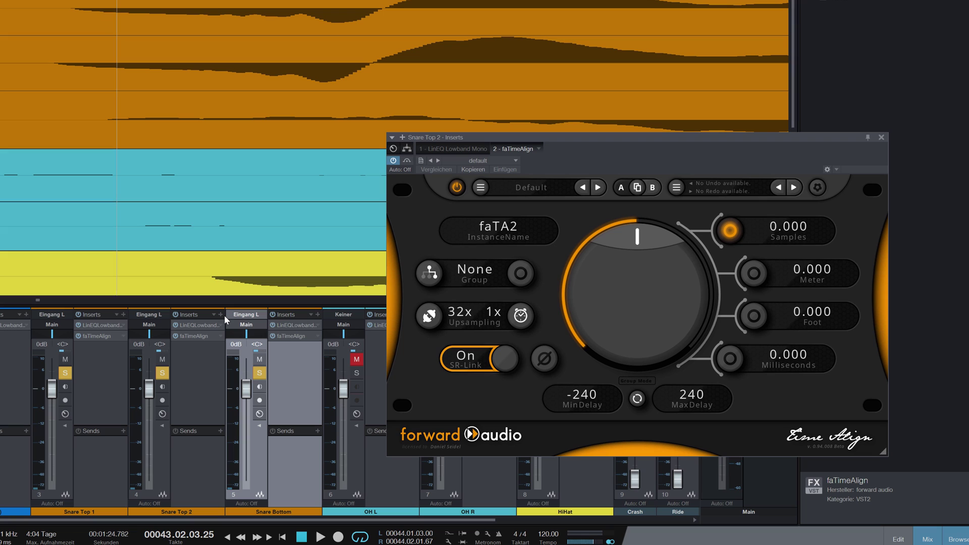
pyautogui.click(745, 281)
pyautogui.doubleClick(598, 394)
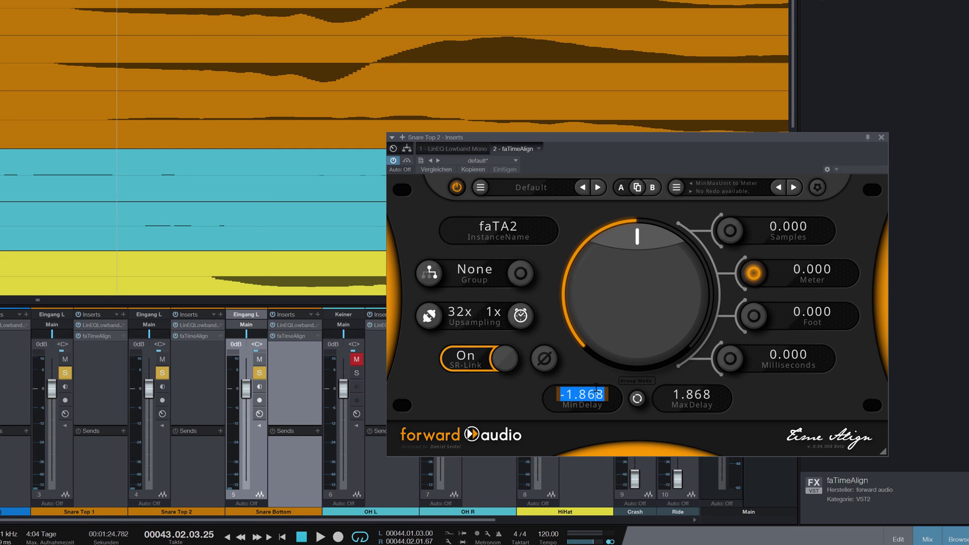
pyautogui.write('1')
pyautogui.press('Return')
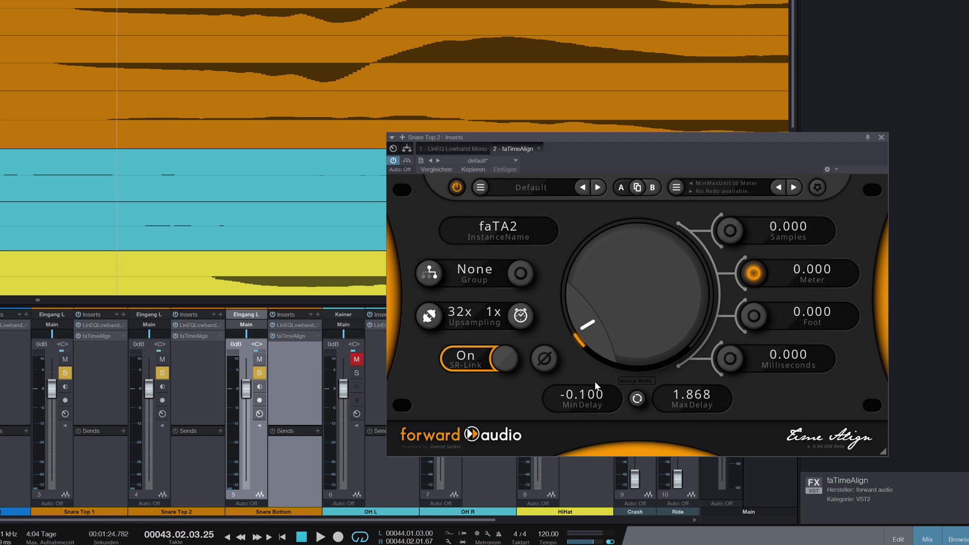
pyautogui.doubleClick(688, 399)
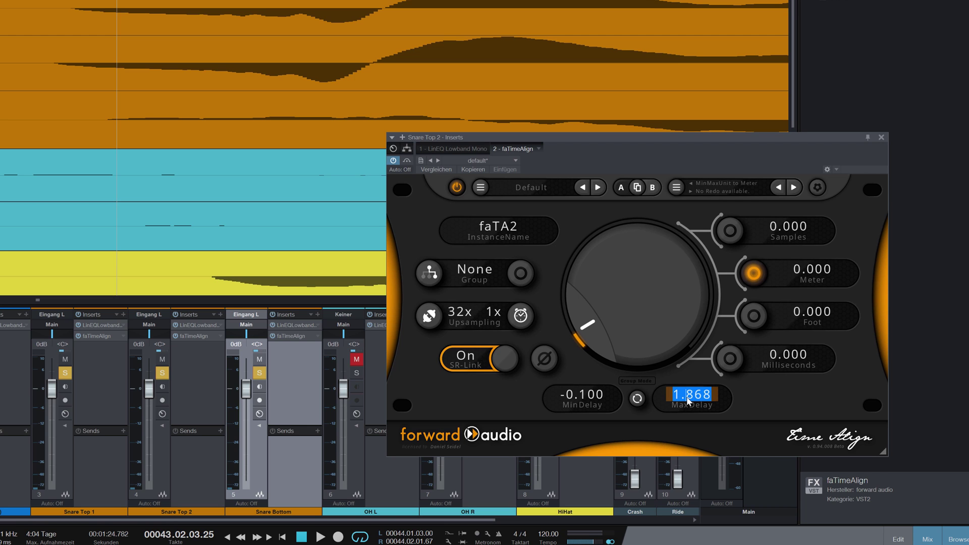
pyautogui.write('0')
pyautogui.write('0.000')
pyautogui.press('Return')
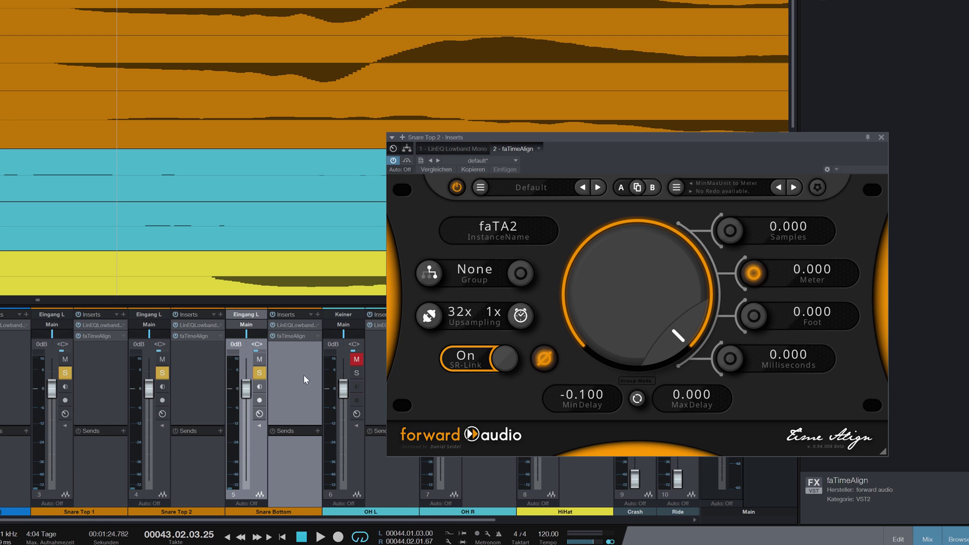
# - Unsolo and mute Snare Bottom, then set Snare Top 2's delay to -2.630 samples with polarity normal
pyautogui.click(259, 373)
pyautogui.click(259, 359)
pyautogui.press('space')
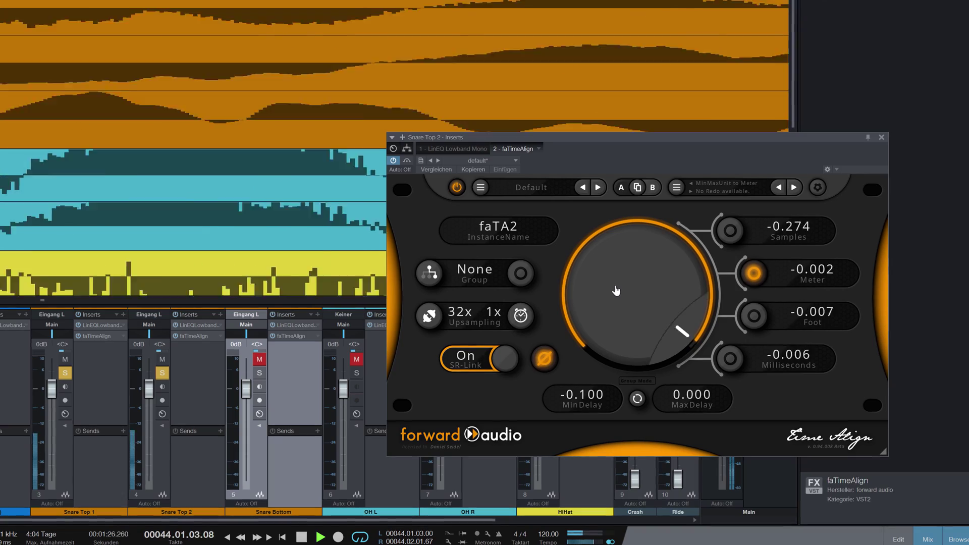
pyautogui.moveTo(616, 298)
pyautogui.mouseDown()
pyautogui.moveTo(616, 346)
pyautogui.moveTo(621, 357)
pyautogui.moveTo(629, 300)
pyautogui.moveTo(633, 352)
pyautogui.mouseUp()
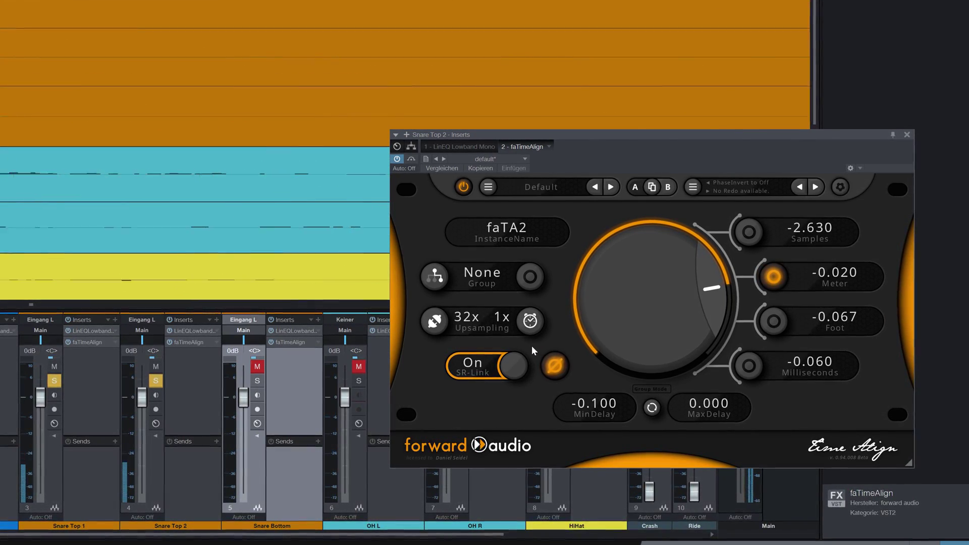
pyautogui.click(554, 368)
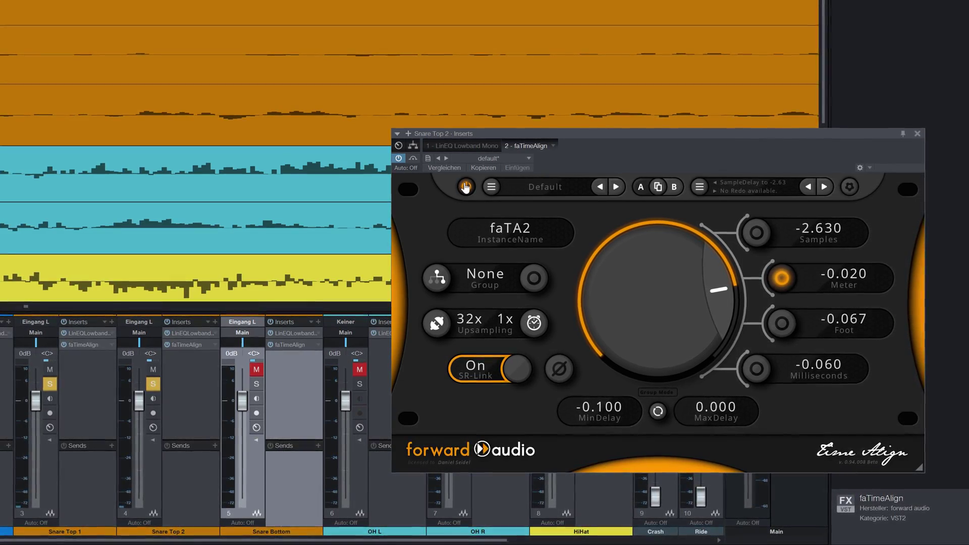
pyautogui.click(465, 187)
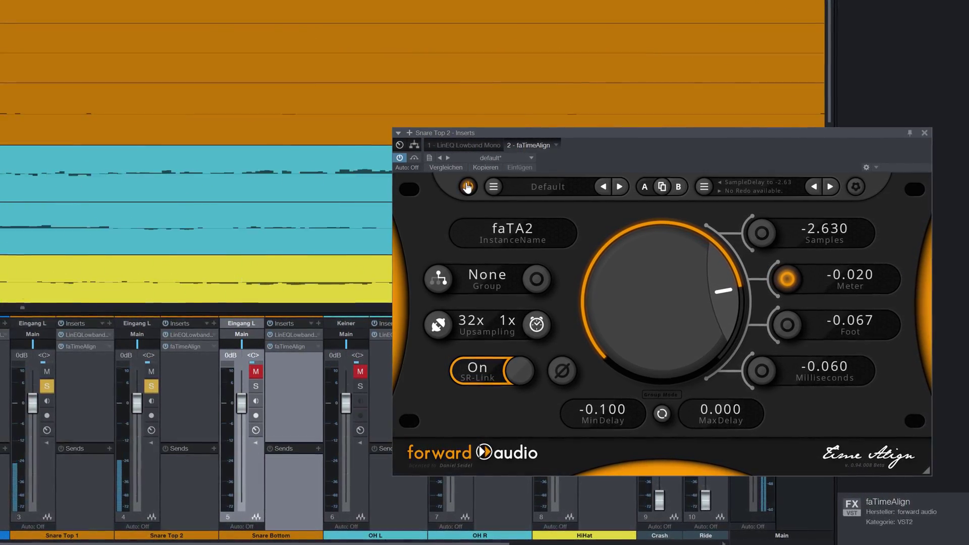
pyautogui.click(468, 186)
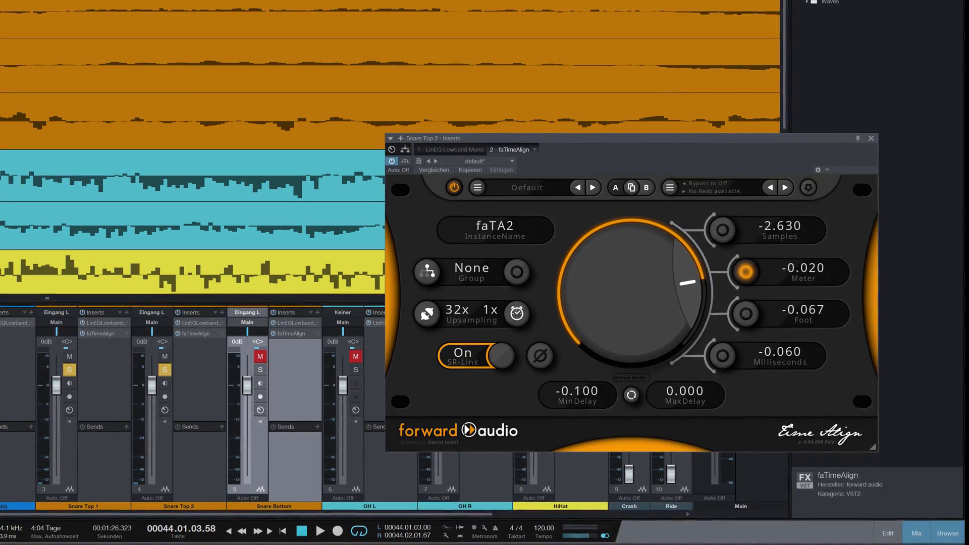
# - Unmute and solo Snare Bottom, then compare Snare Top 1's faTimeAlign bypassed and active
pyautogui.click(260, 357)
pyautogui.click(260, 370)
pyautogui.press('space')
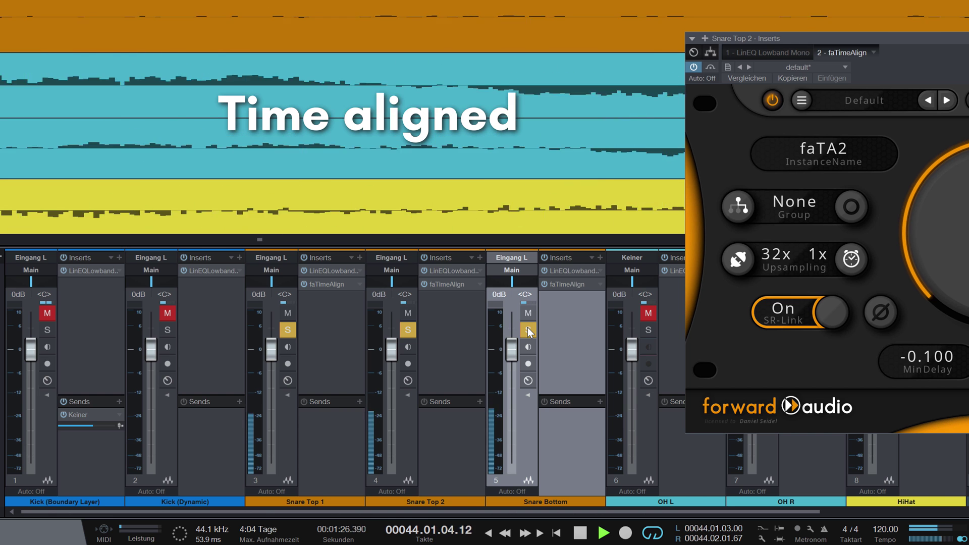
pyautogui.click(328, 300)
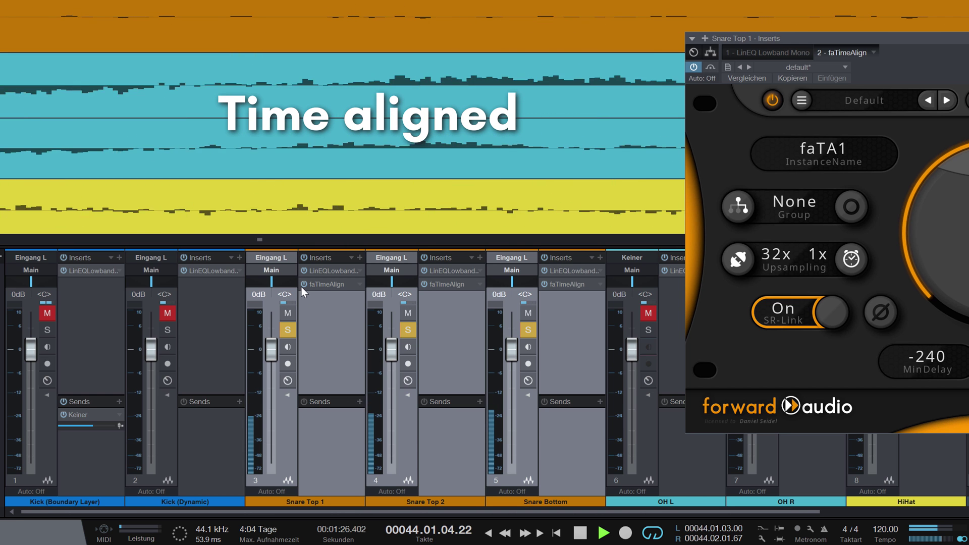
pyautogui.click(304, 284)
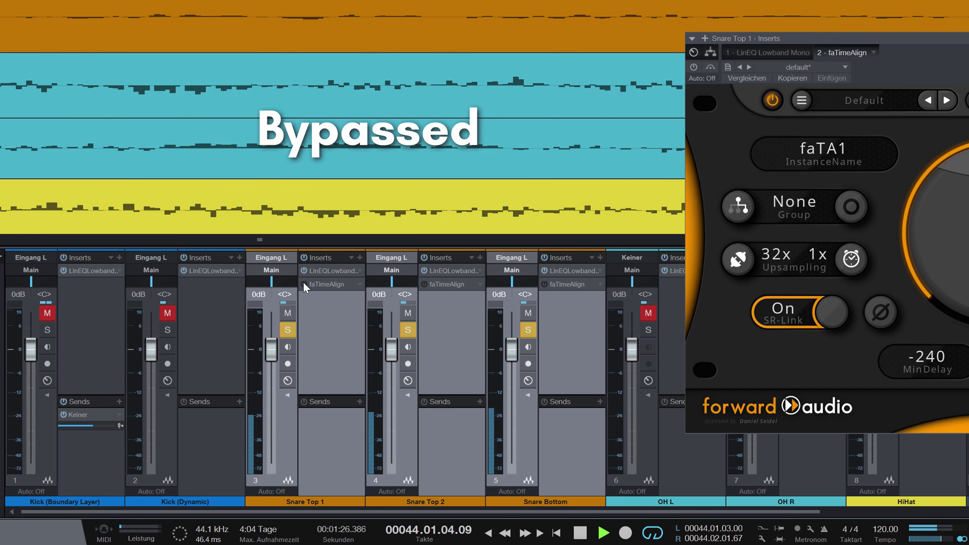
pyautogui.click(304, 284)
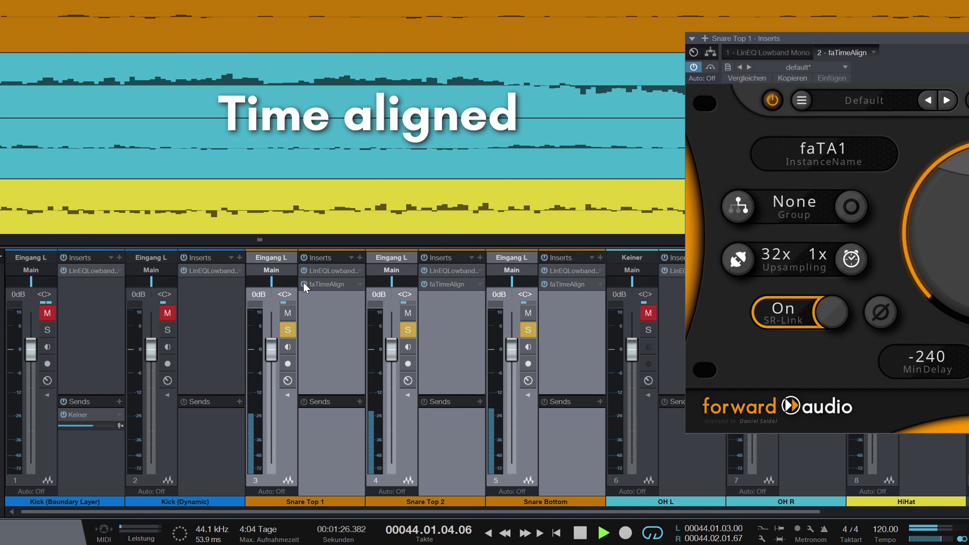
pyautogui.press('space')
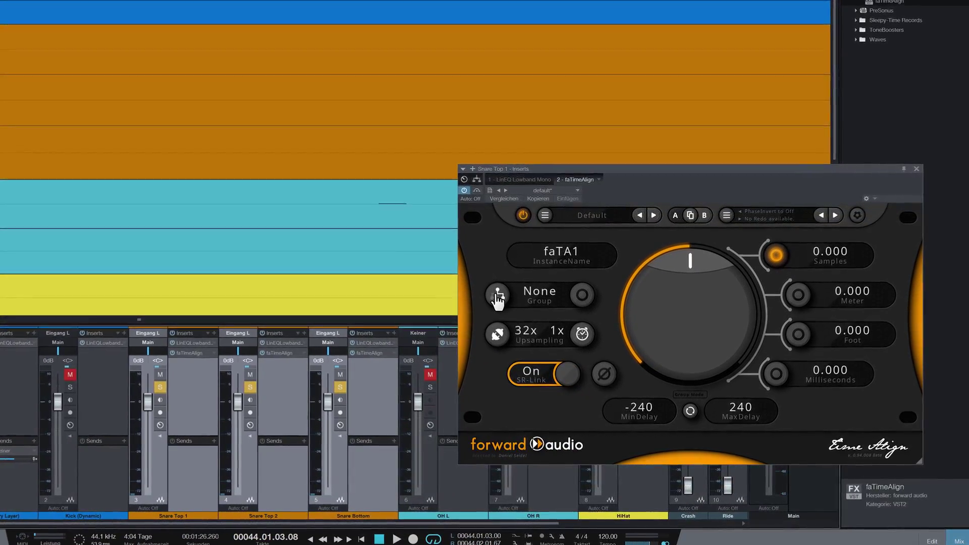
# - Create a new faTimeAlign delay group named 'Snare'
pyautogui.click(497, 297)
pyautogui.click(517, 308)
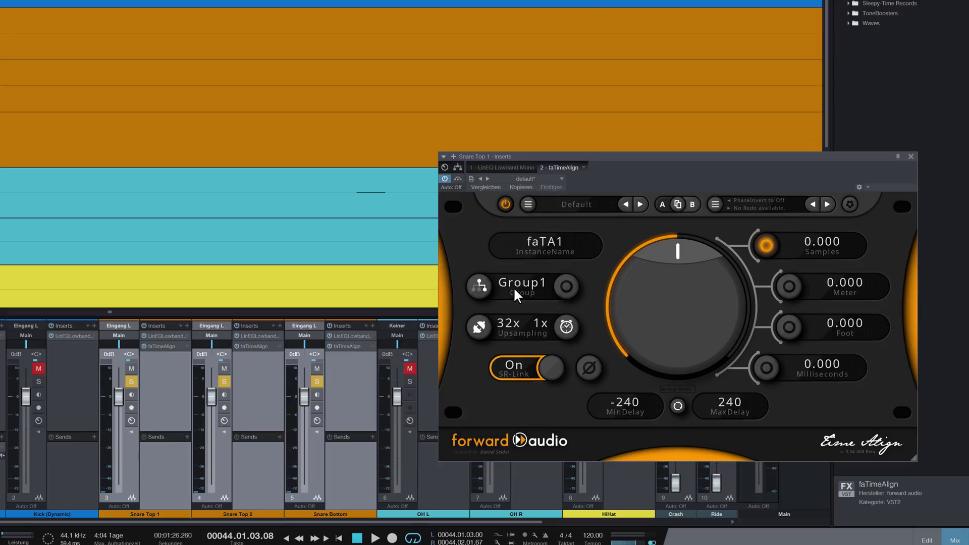
pyautogui.doubleClick(516, 281)
pyautogui.write('Snare')
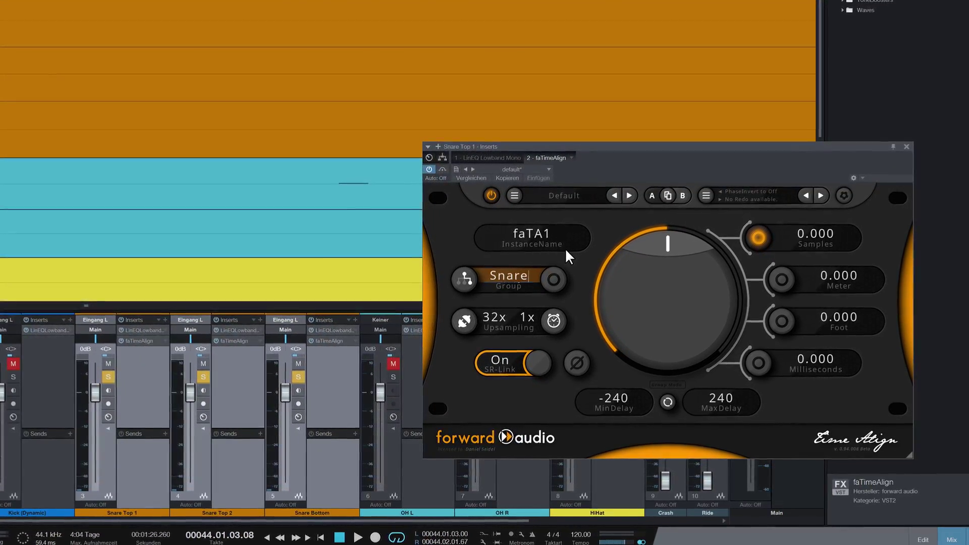
# - Assign Snare Top 2 and Snare Top 1 to the Snare group and enable group mode
pyautogui.click(227, 339)
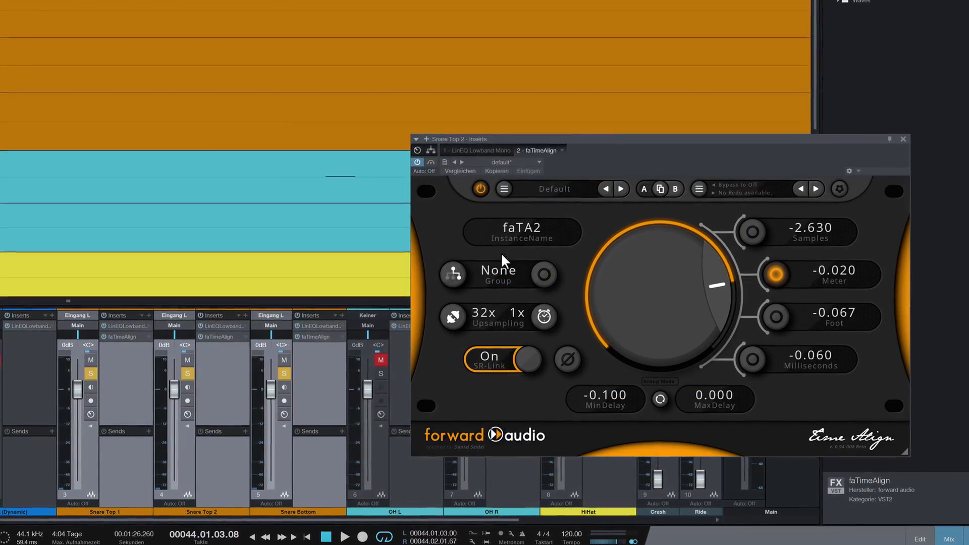
pyautogui.click(452, 275)
pyautogui.click(488, 291)
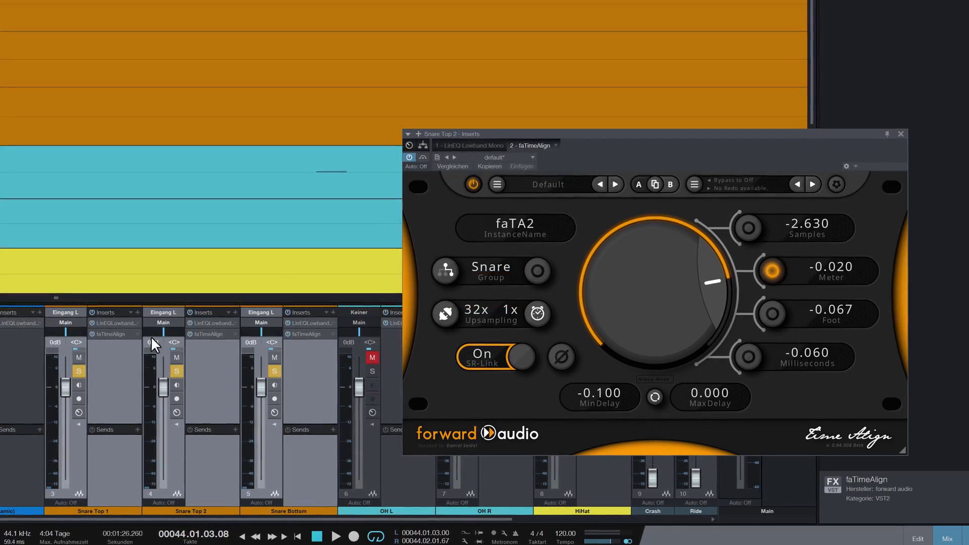
pyautogui.click(122, 333)
pyautogui.click(446, 270)
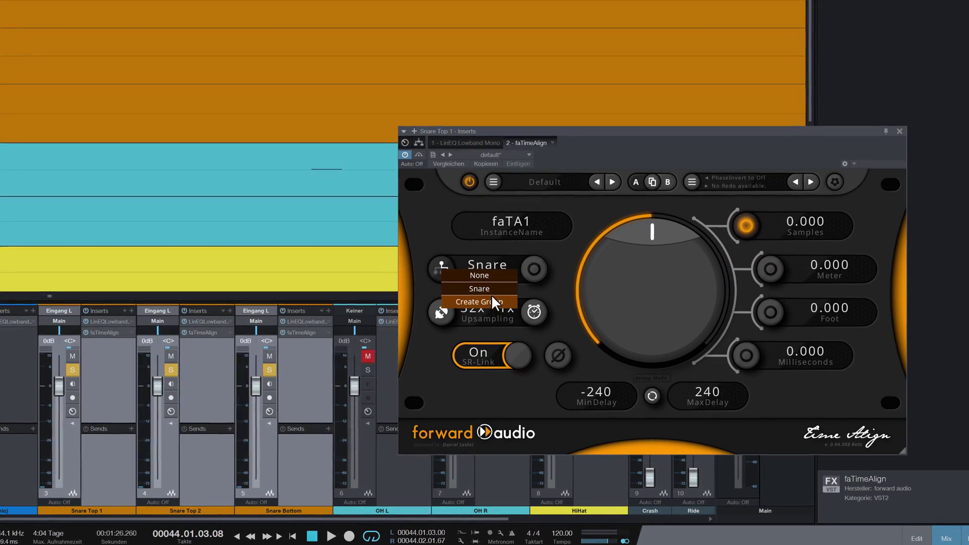
pyautogui.click(491, 291)
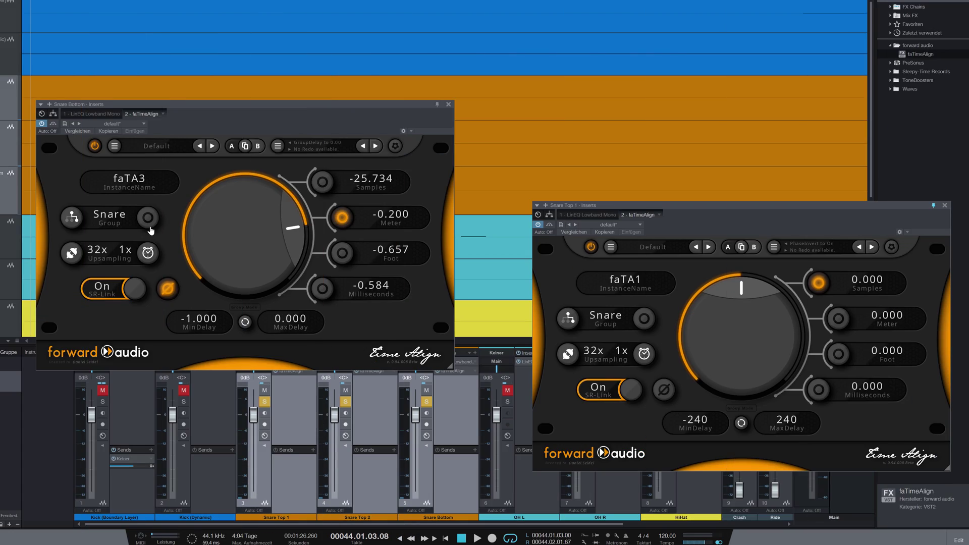
pyautogui.click(149, 225)
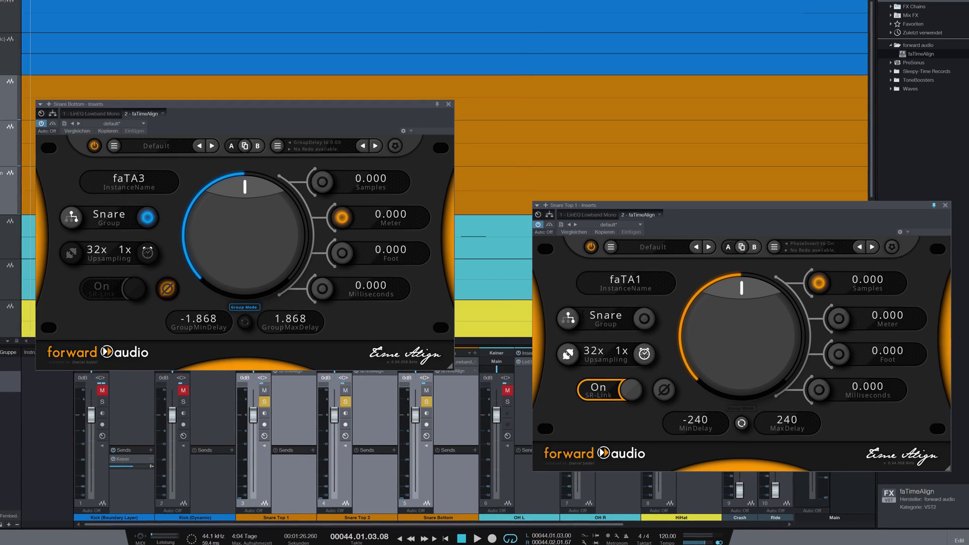
pyautogui.click(646, 321)
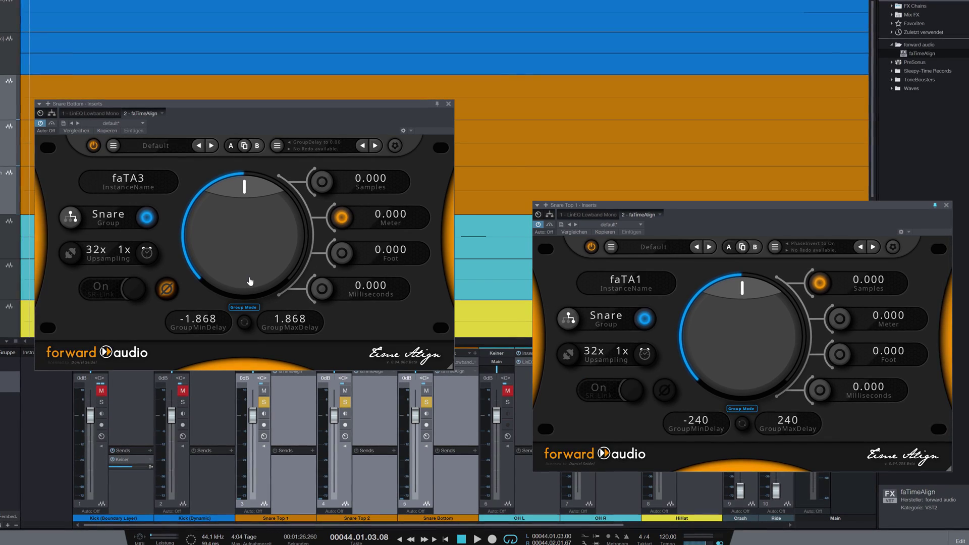
# - Set the grouped snare delay to 1.12 meters (143.916 samples) after resetting it to zero
pyautogui.moveTo(249, 281)
pyautogui.mouseDown()
pyautogui.moveTo(258, 254)
pyautogui.moveTo(263, 291)
pyautogui.mouseUp()
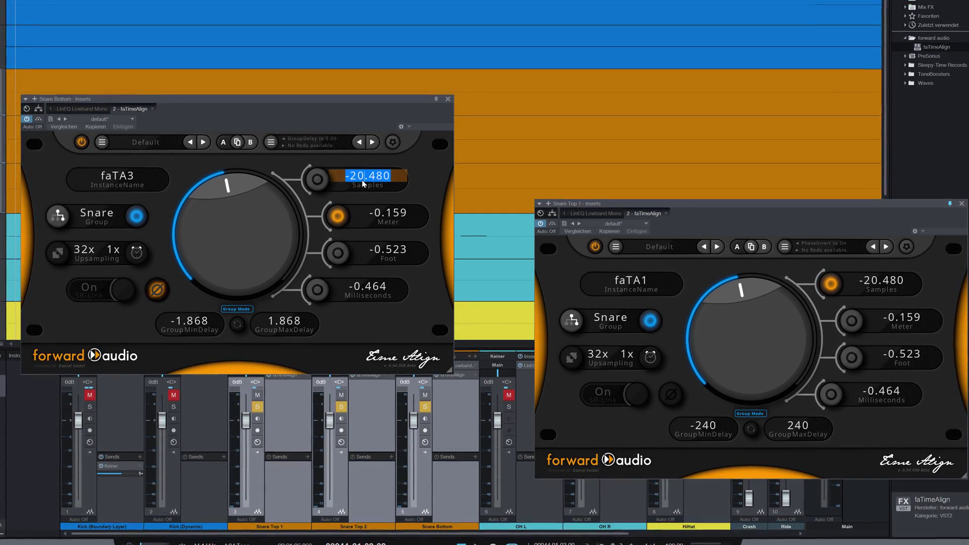
pyautogui.press('Return')
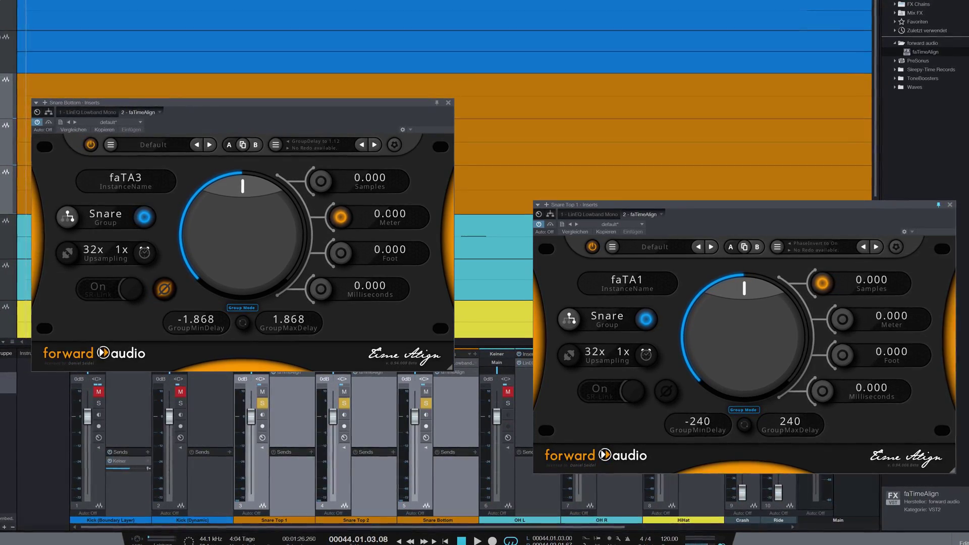
pyautogui.click(390, 214)
pyautogui.write('1.1')
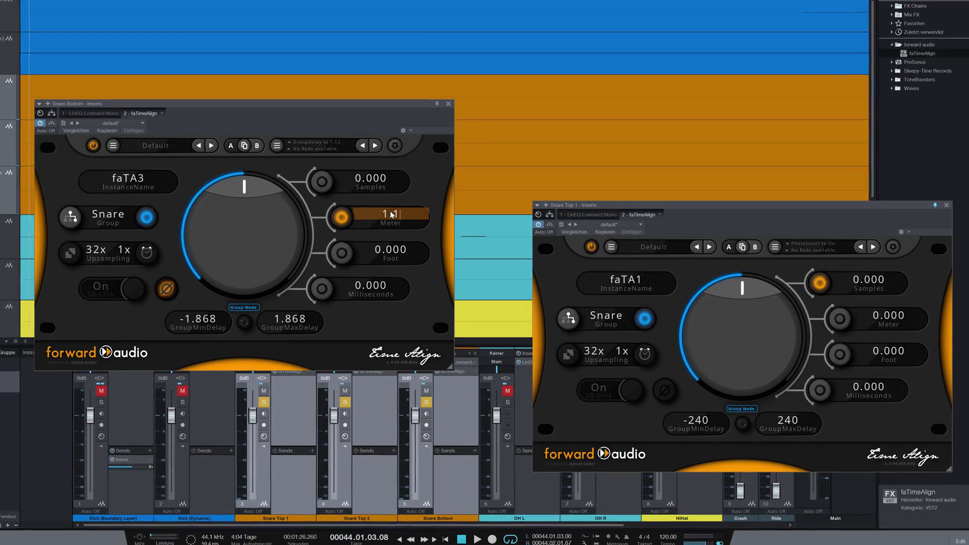
pyautogui.write('2')
pyautogui.press('Return')
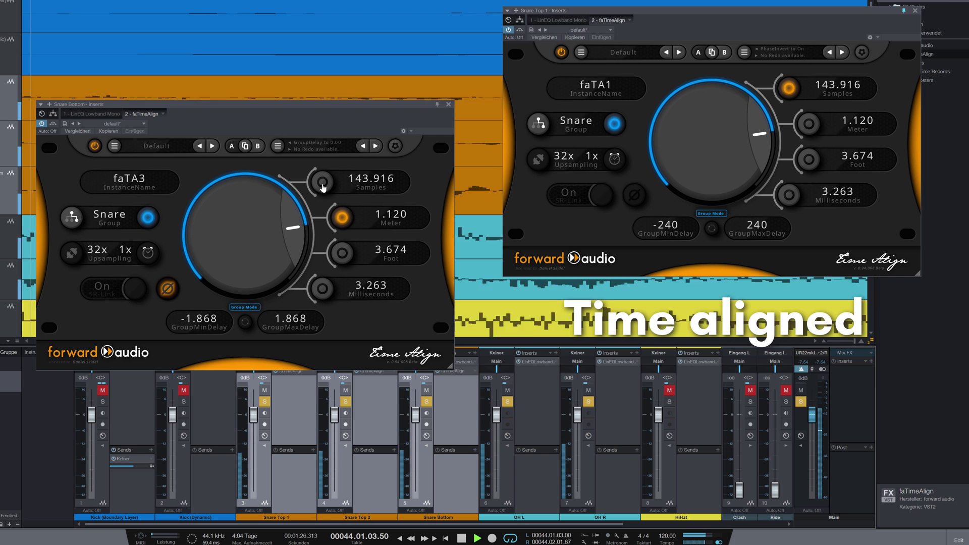
# - Undo and redo the snare delay twice to compare original and aligned timing
pyautogui.click(362, 147)
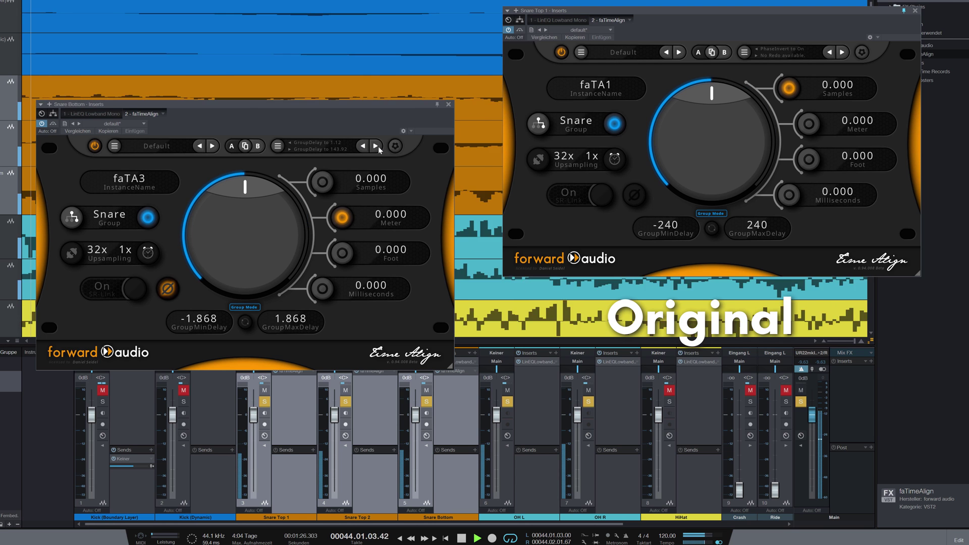
pyautogui.click(376, 146)
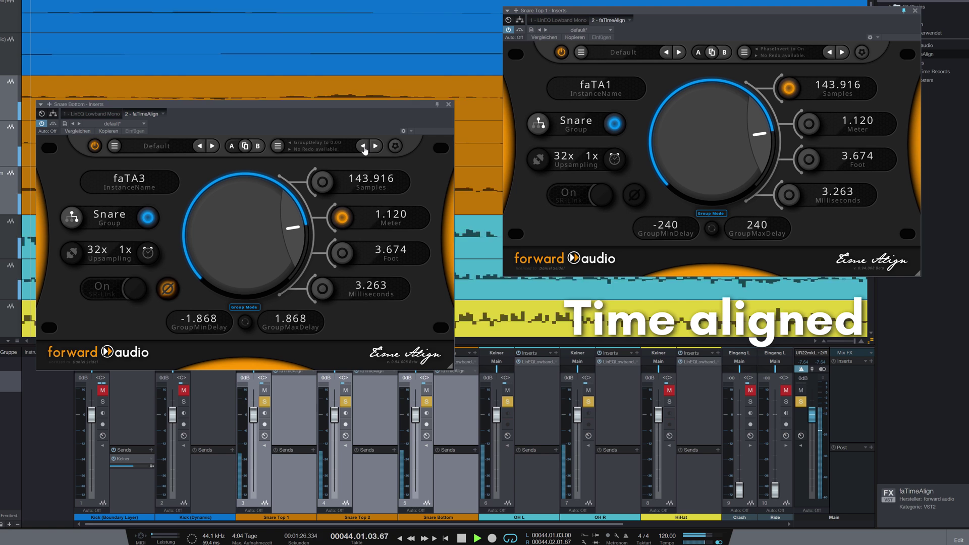
pyautogui.click(362, 146)
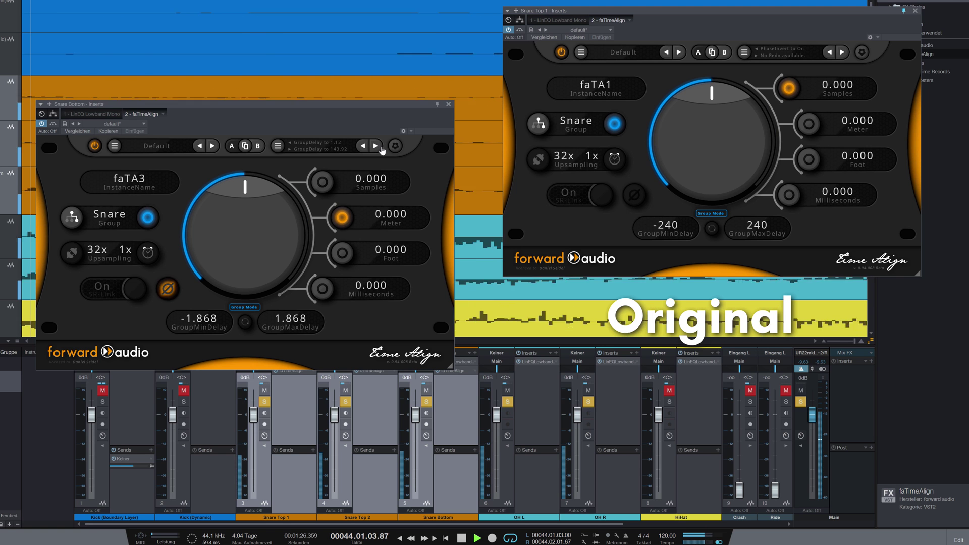
pyautogui.click(380, 146)
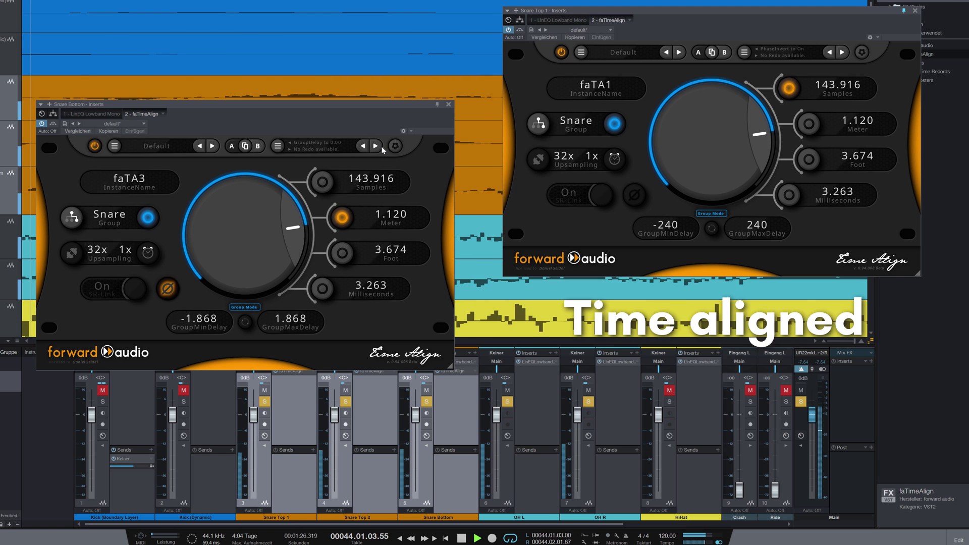
# - Stop playback and add faTimeAlign (faTA4) to the HiHat channel's inserts
pyautogui.press('space')
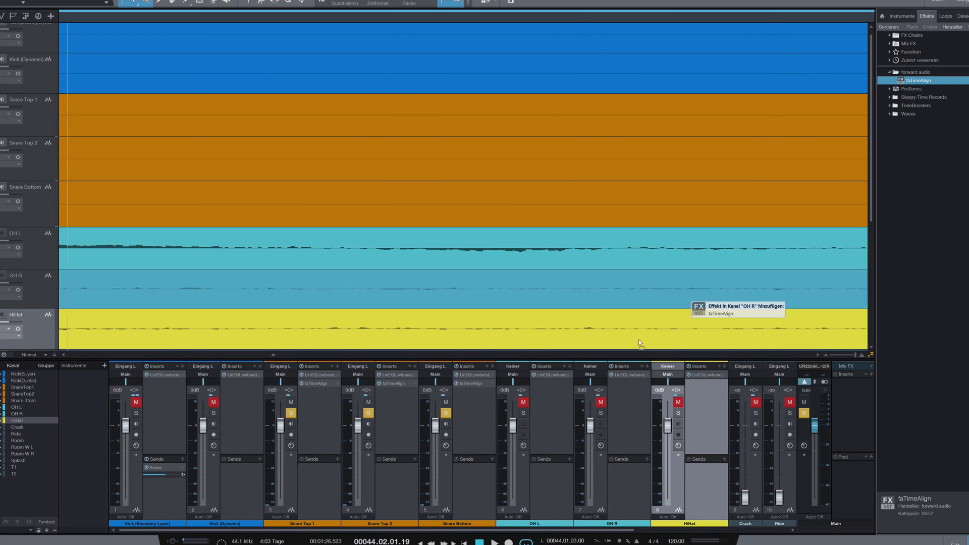
pyautogui.moveTo(691, 298)
pyautogui.mouseDown()
pyautogui.moveTo(628, 386)
pyautogui.moveTo(704, 387)
pyautogui.mouseUp()
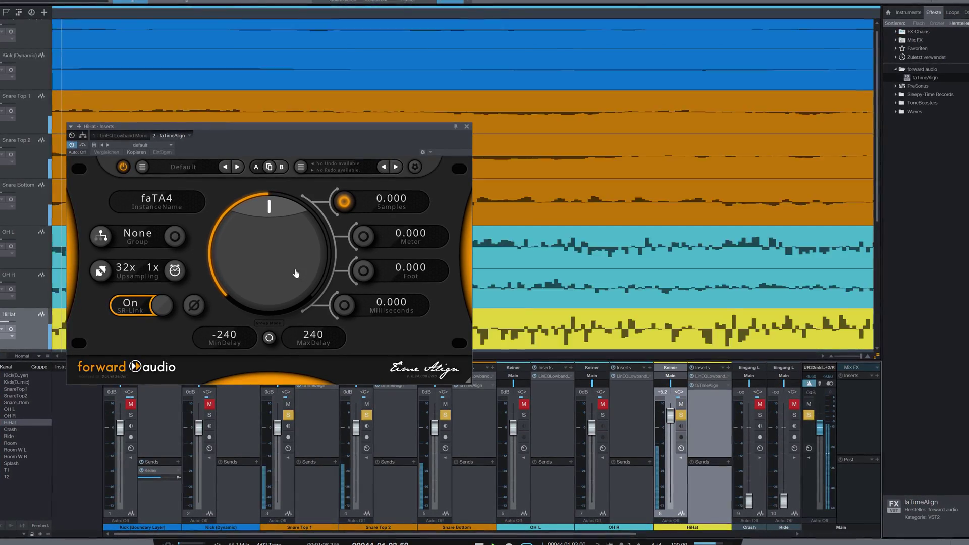
# - Delay the HiHat to 123.872 samples (0.964 m) against the unmuted, soloed OH L, trying phase invert
pyautogui.moveTo(297, 275)
pyautogui.mouseDown()
pyautogui.moveTo(281, 271)
pyautogui.moveTo(301, 241)
pyautogui.moveTo(291, 303)
pyautogui.moveTo(301, 268)
pyautogui.mouseUp()
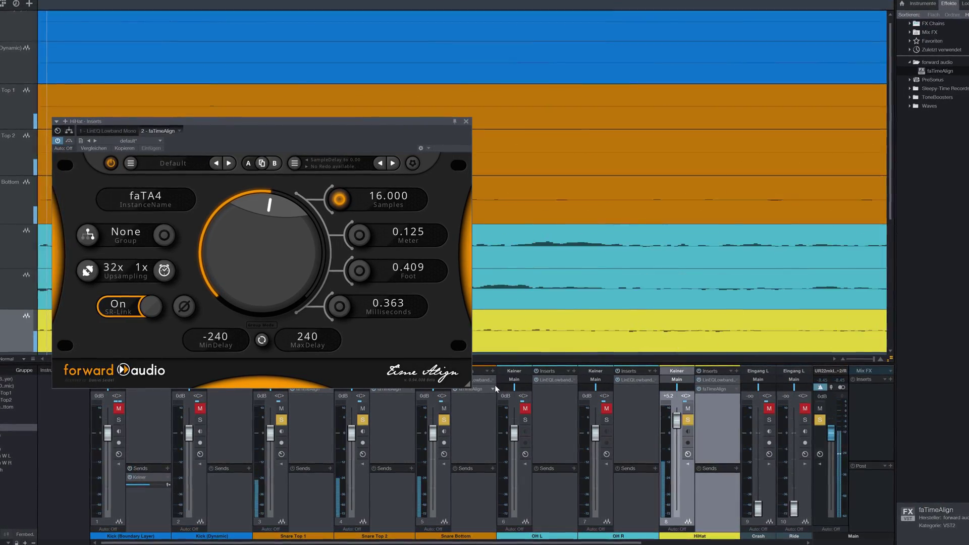
pyautogui.click(525, 407)
pyautogui.click(525, 419)
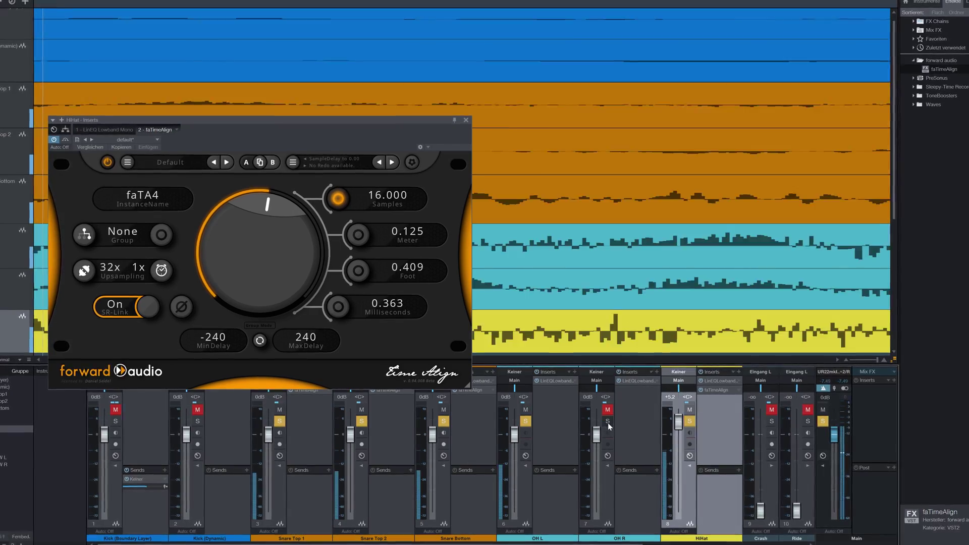
pyautogui.moveTo(258, 290)
pyautogui.mouseDown()
pyautogui.moveTo(258, 253)
pyautogui.moveTo(251, 318)
pyautogui.moveTo(260, 253)
pyautogui.mouseUp()
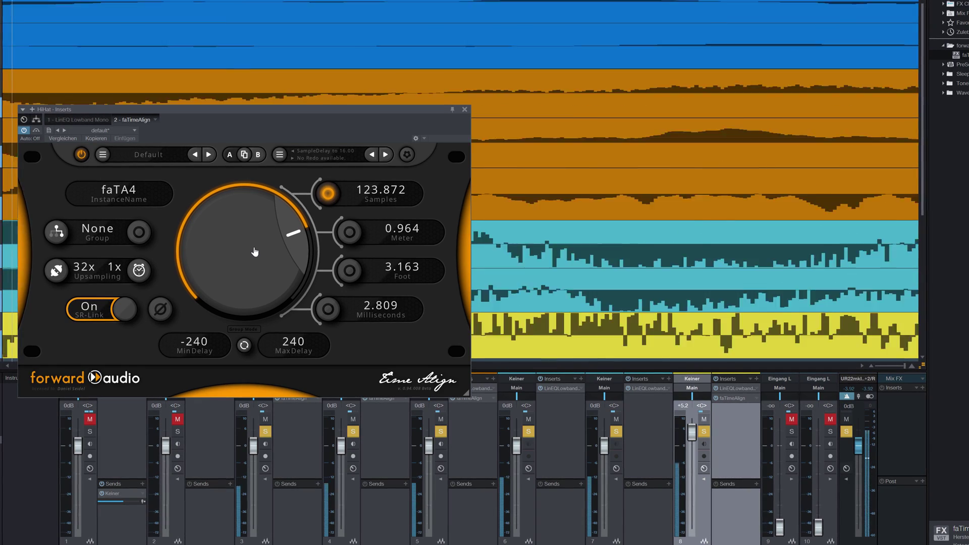
pyautogui.click(166, 308)
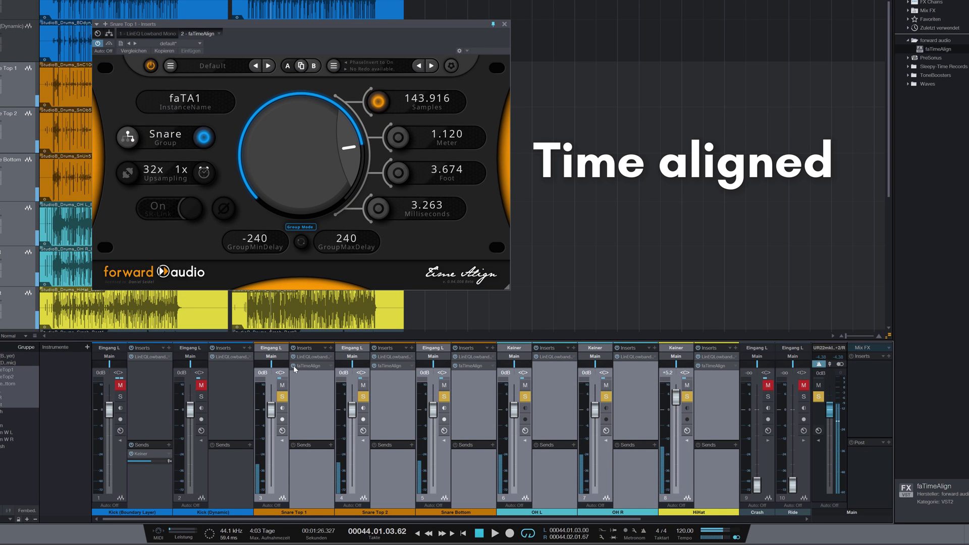
# - Bypass Snare Top 1's faTimeAlign, re-enable it, then bypass it again to compare
pyautogui.click(292, 366)
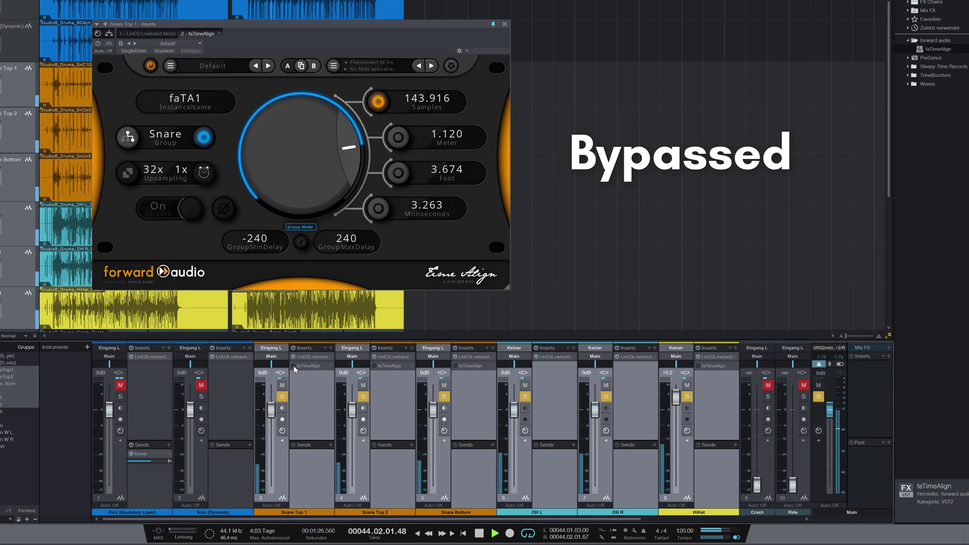
pyautogui.click(293, 366)
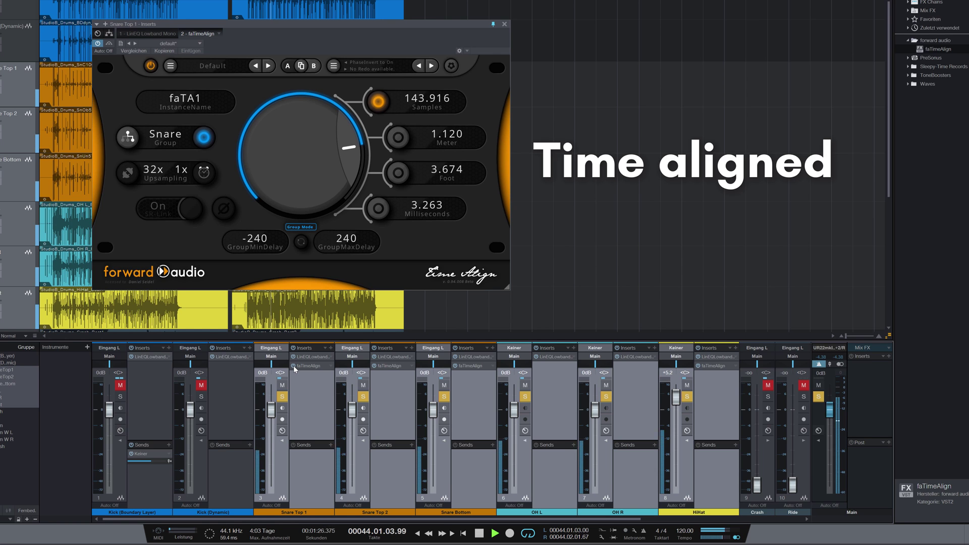
pyautogui.click(292, 365)
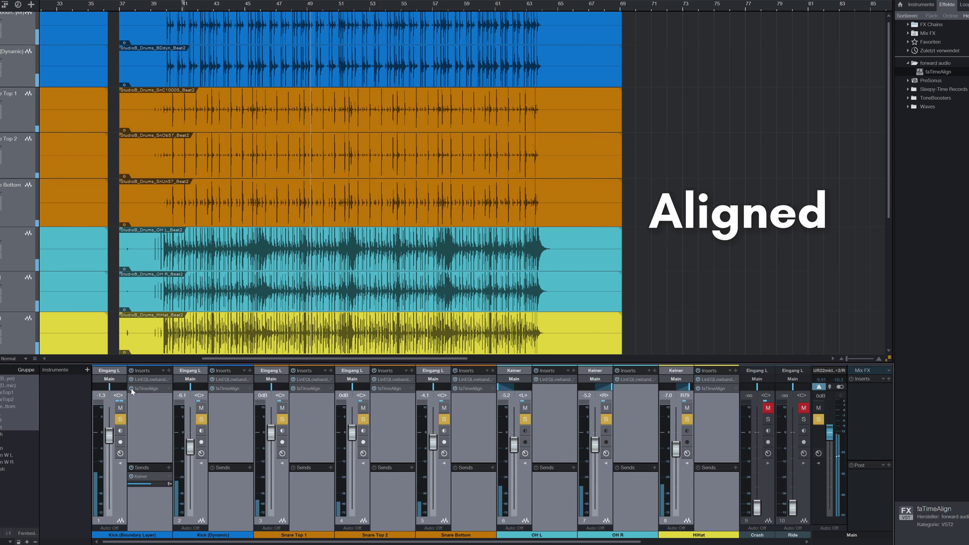
# - Bypass faTimeAlign in the mixer to hear the unaligned drum kit
pyautogui.click(131, 388)
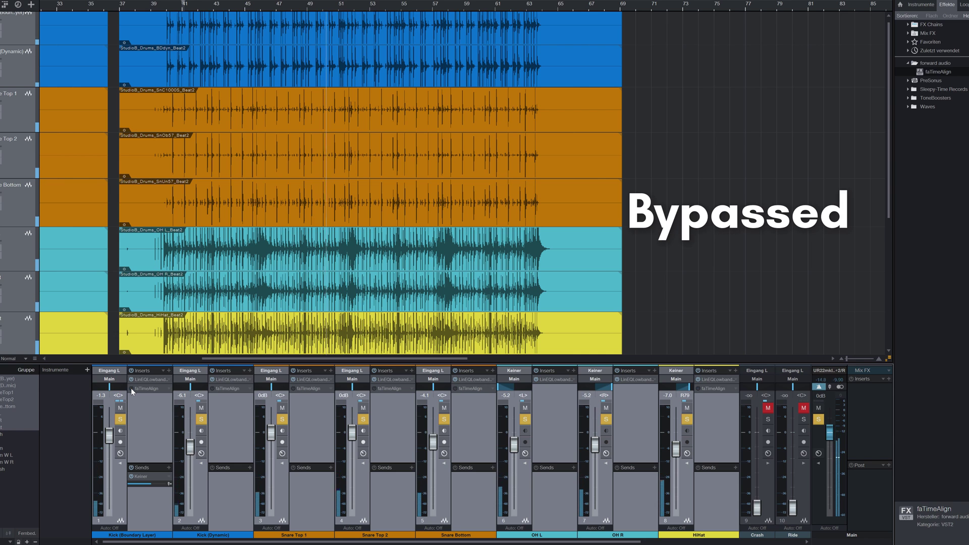